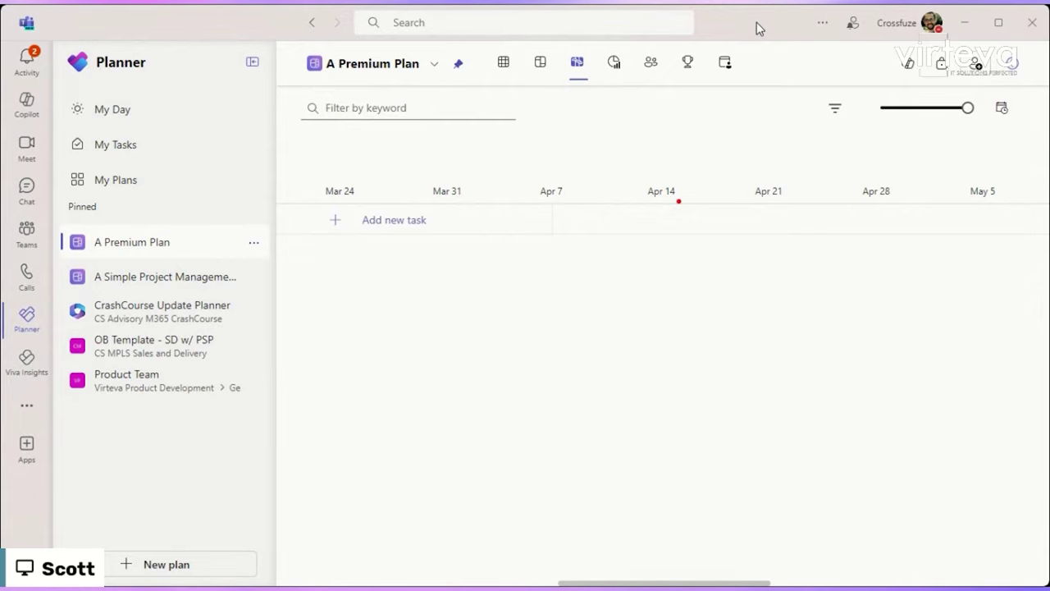
Look over the Status, Bucket and Effort per person charts of A Premium Plan
{"action": "left_click", "coordinate": [614, 64]}
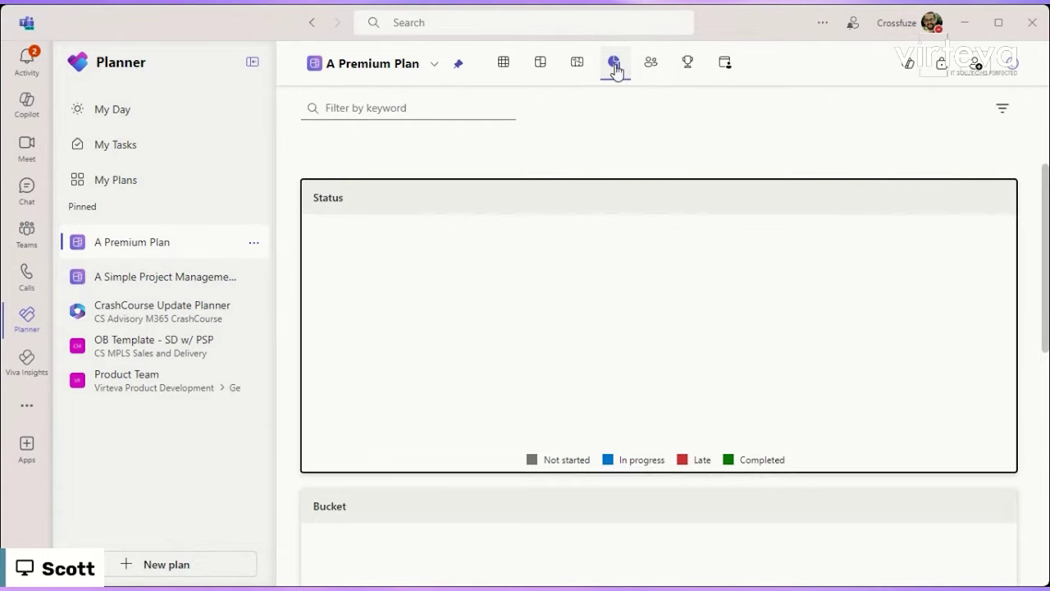
{"action": "scroll", "coordinate": [895, 295], "scroll_direction": "down", "scroll_amount": 5}
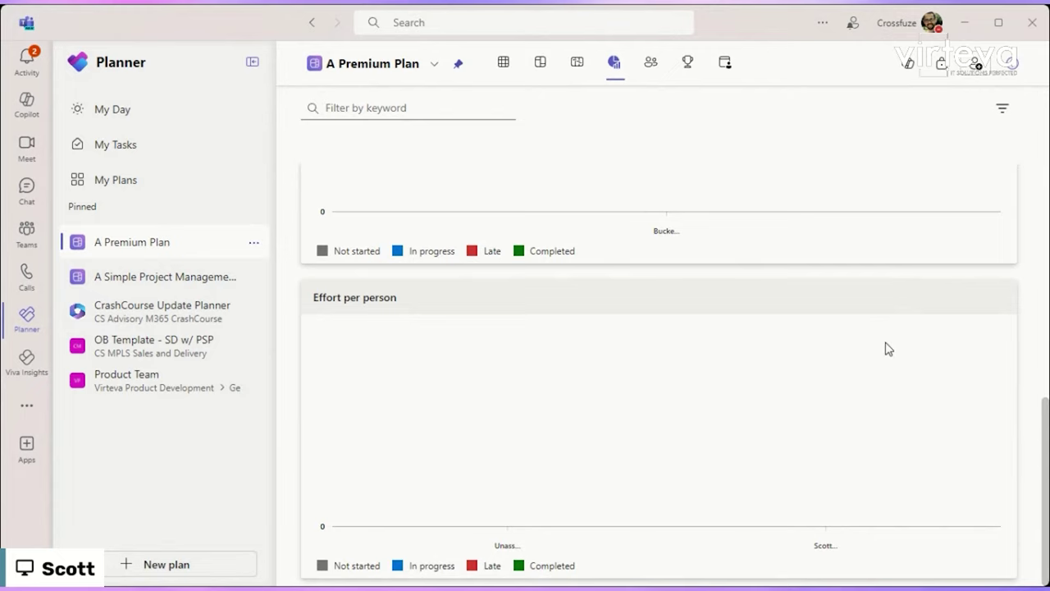
{"action": "scroll", "coordinate": [899, 462], "scroll_direction": "up", "scroll_amount": 5}
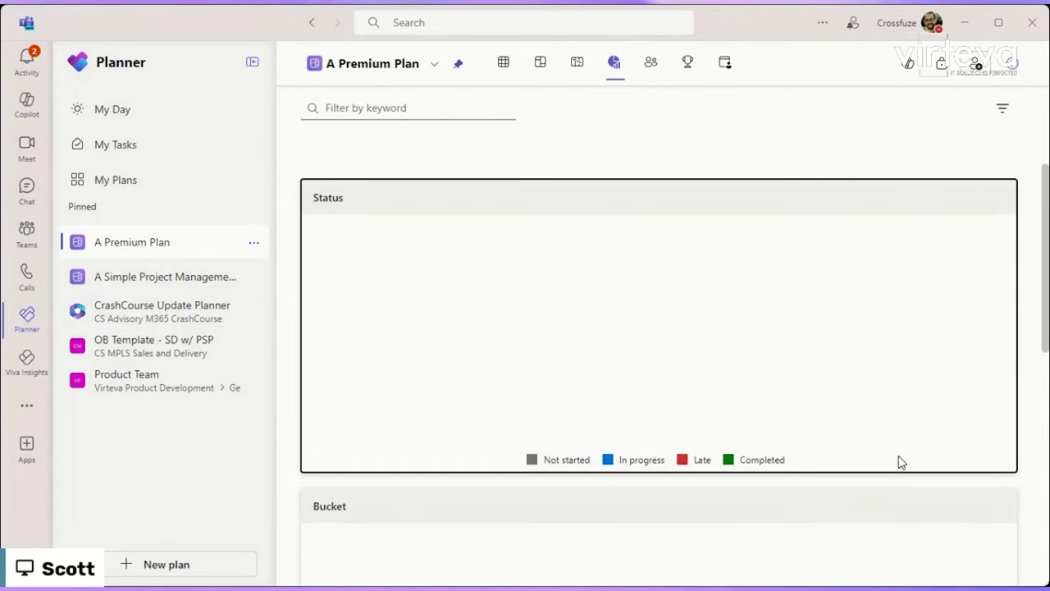
View the charts of A Simple Project Management Plan for comparison and return to A Premium Plan
{"action": "left_click", "coordinate": [185, 278]}
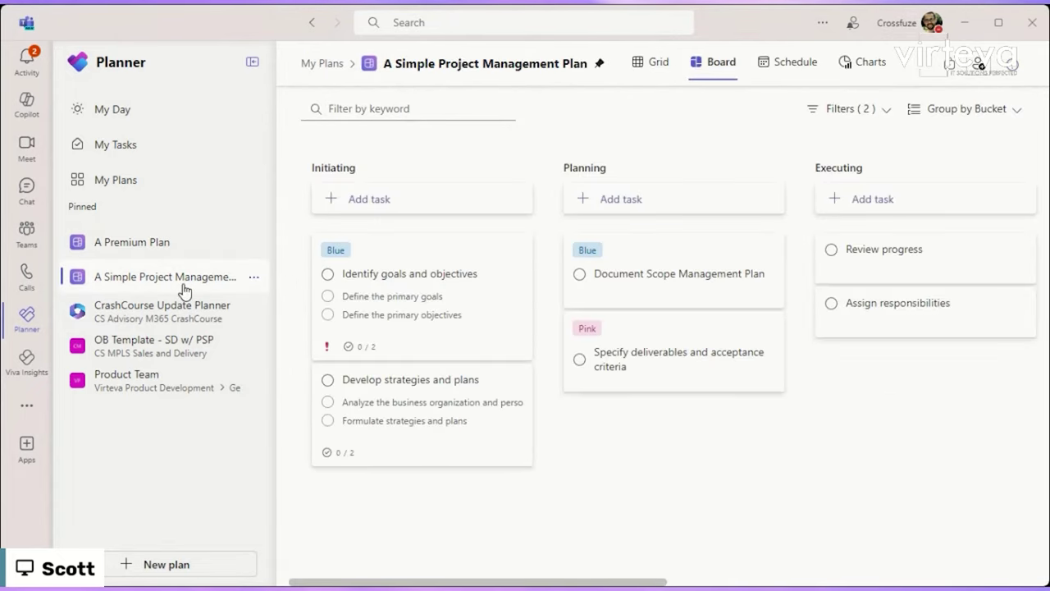
{"action": "left_click", "coordinate": [891, 71]}
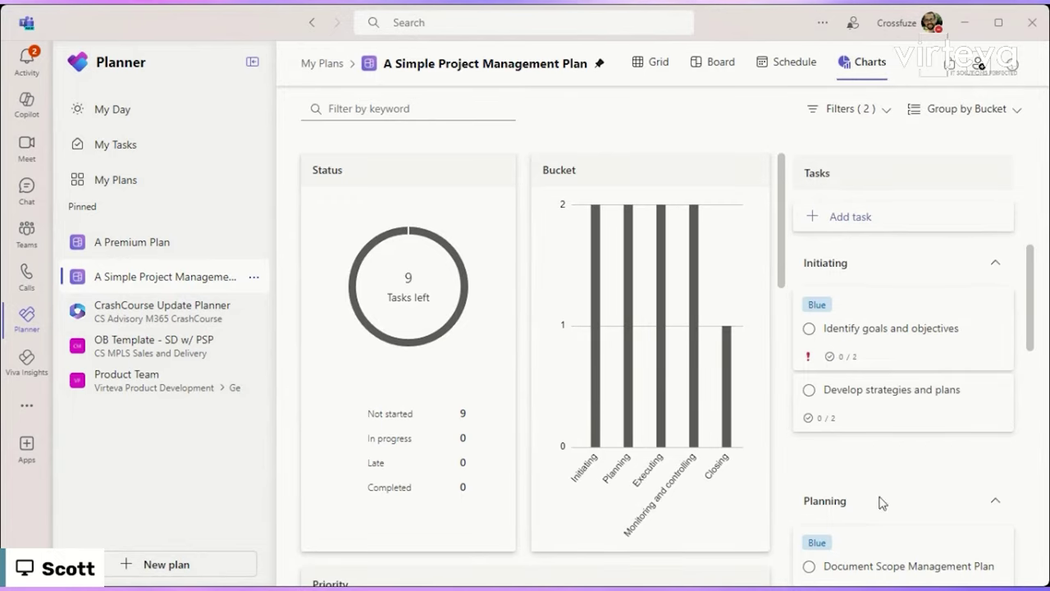
{"action": "left_click", "coordinate": [153, 253]}
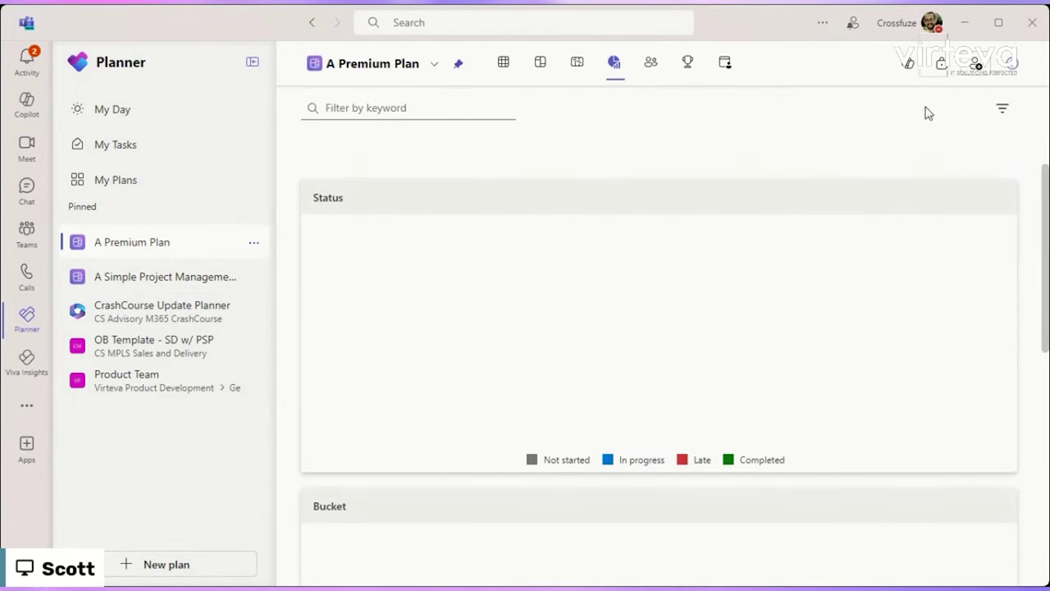
Look at the premium plan's Goals and Assignments views, and return to its task grid
{"action": "left_click", "coordinate": [678, 65]}
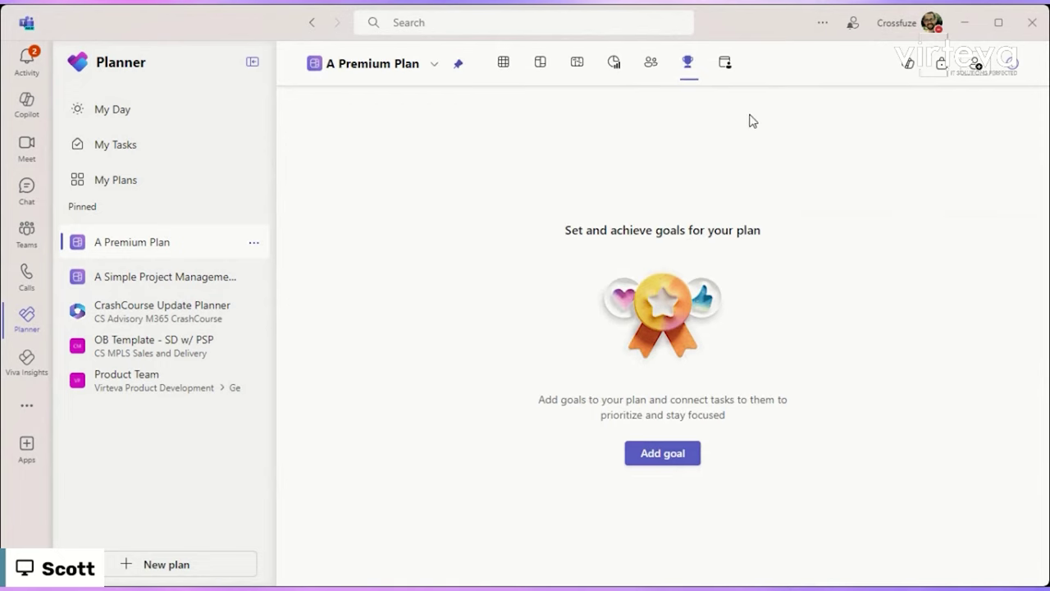
{"action": "left_click", "coordinate": [728, 74]}
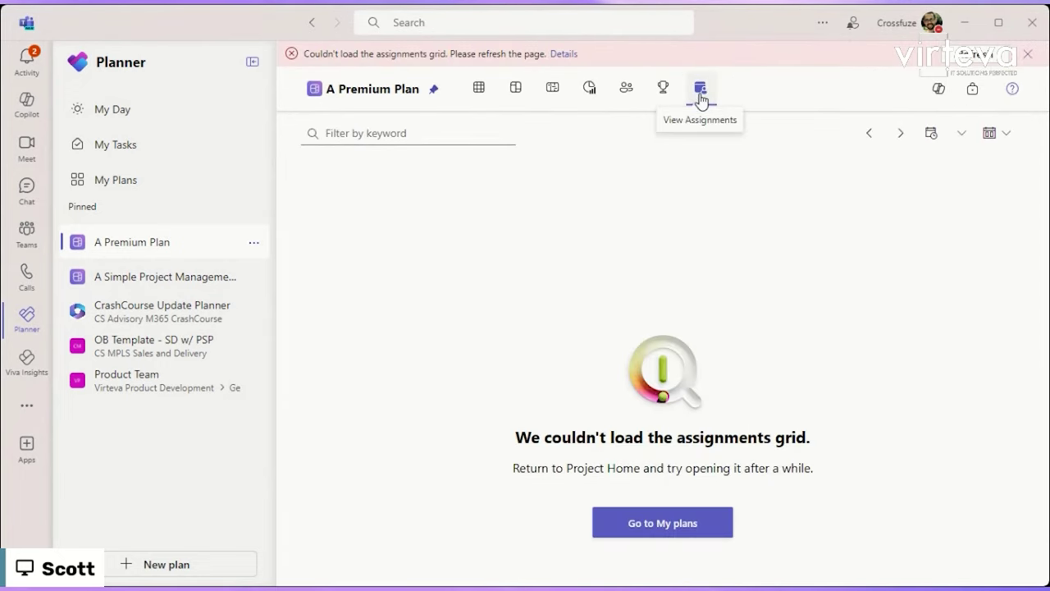
{"action": "left_click", "coordinate": [1026, 56]}
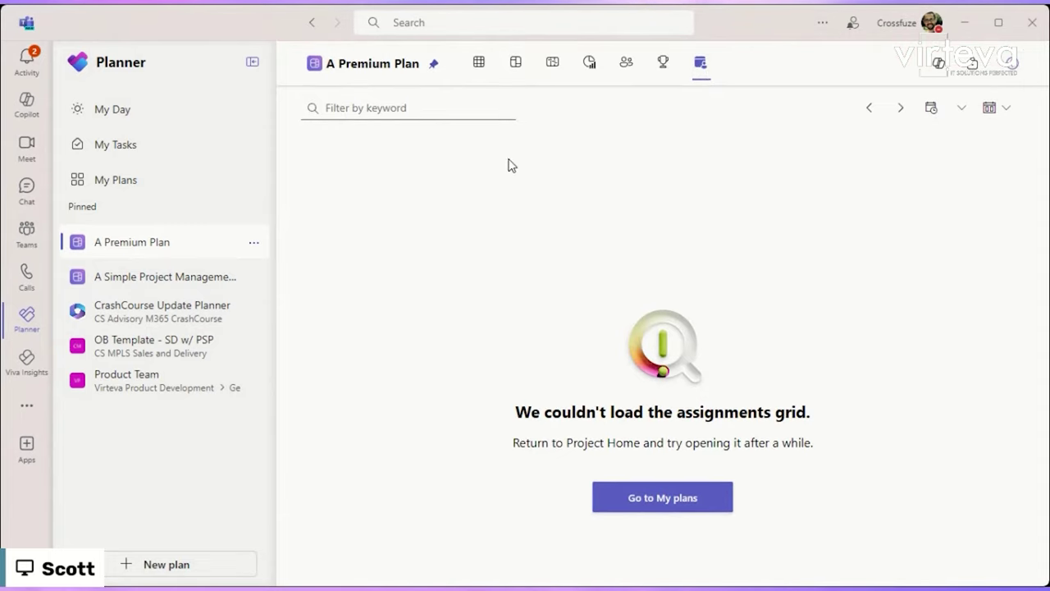
{"action": "left_click", "coordinate": [483, 63]}
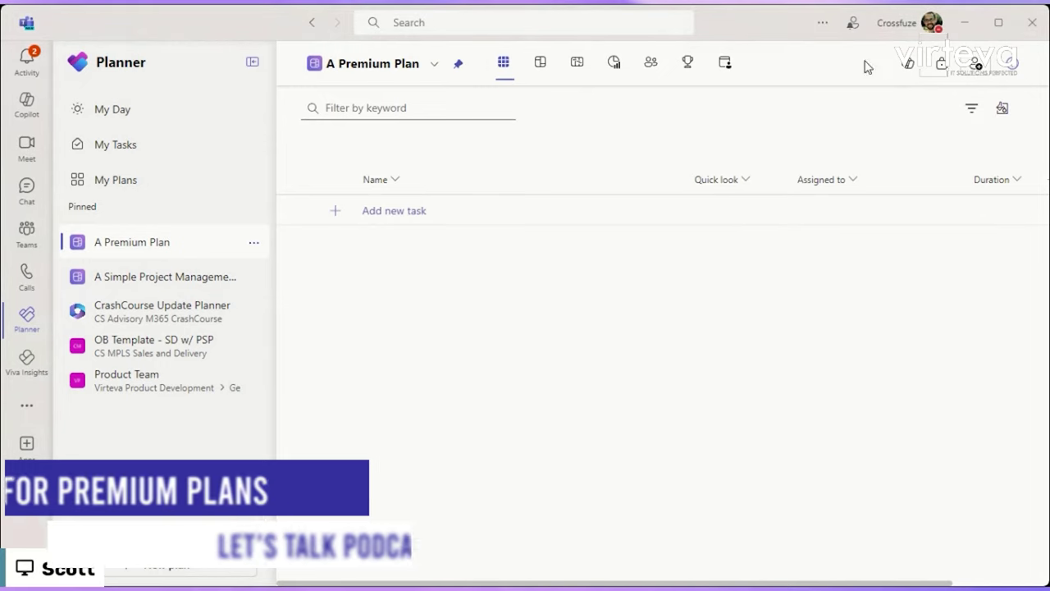
Open Copilot for A Premium Plan and start a "Build a plan" request
{"action": "left_click", "coordinate": [907, 64]}
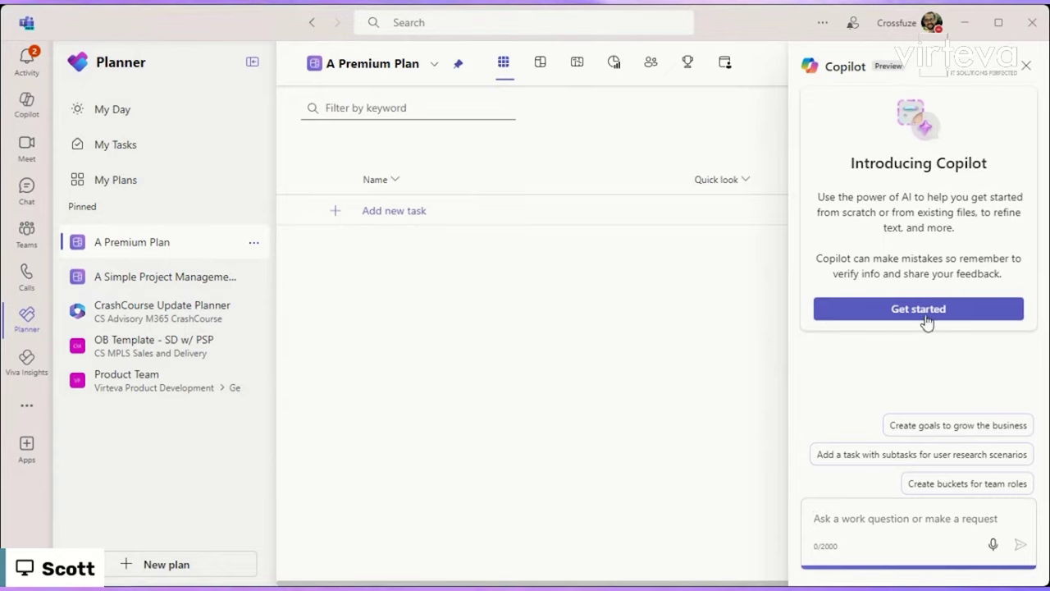
{"action": "left_click", "coordinate": [970, 318]}
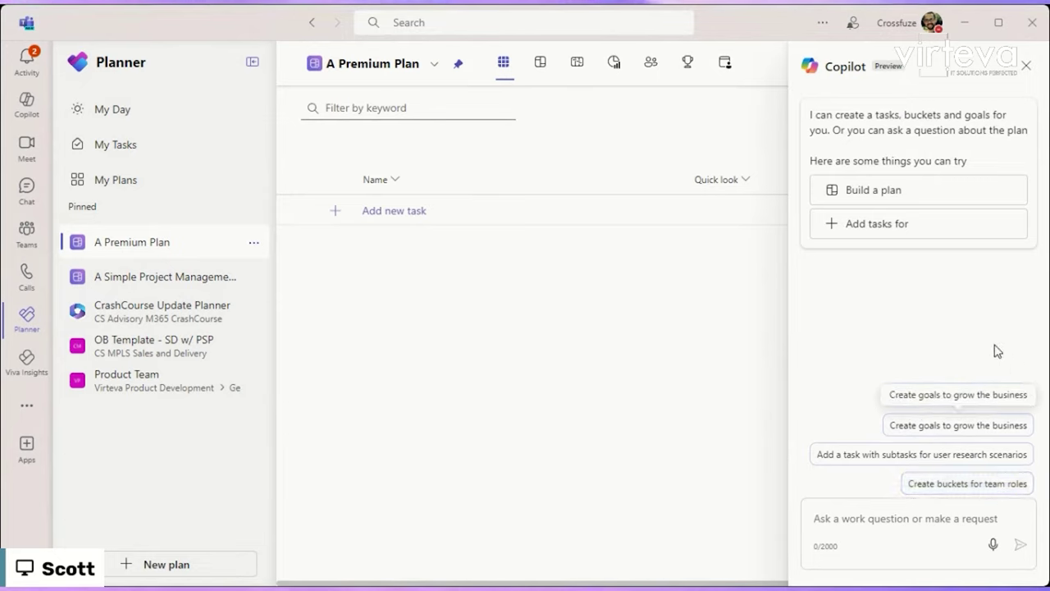
{"action": "left_click", "coordinate": [894, 195]}
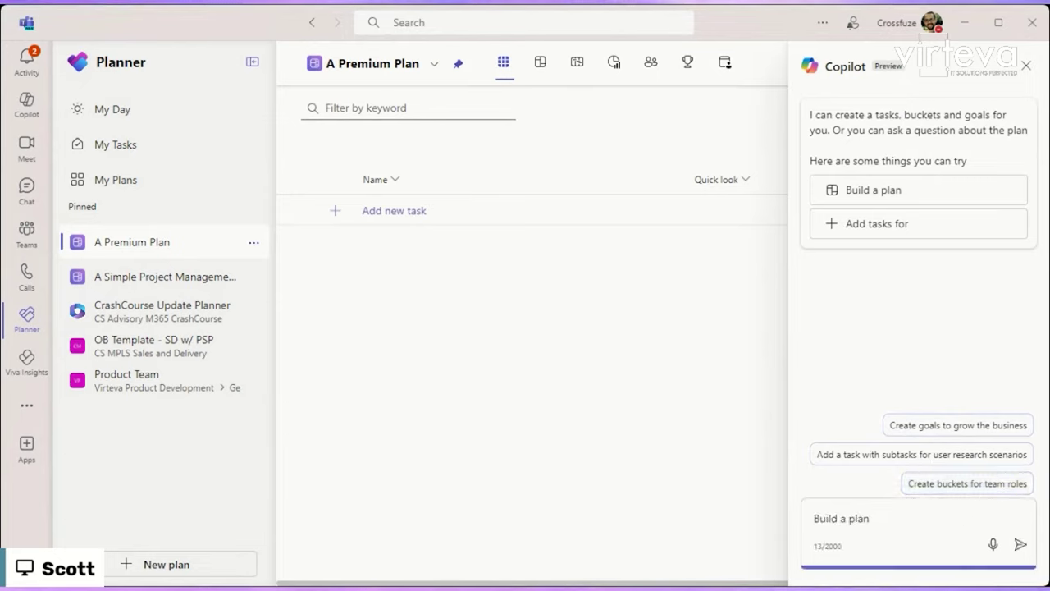
Ask Copilot to build an 8 week plan for my Microsoft Copilot for Microsoft 365 release, with buckets for training and champion enablement for knowledge creation
{"action": "type", "text": "for my "}
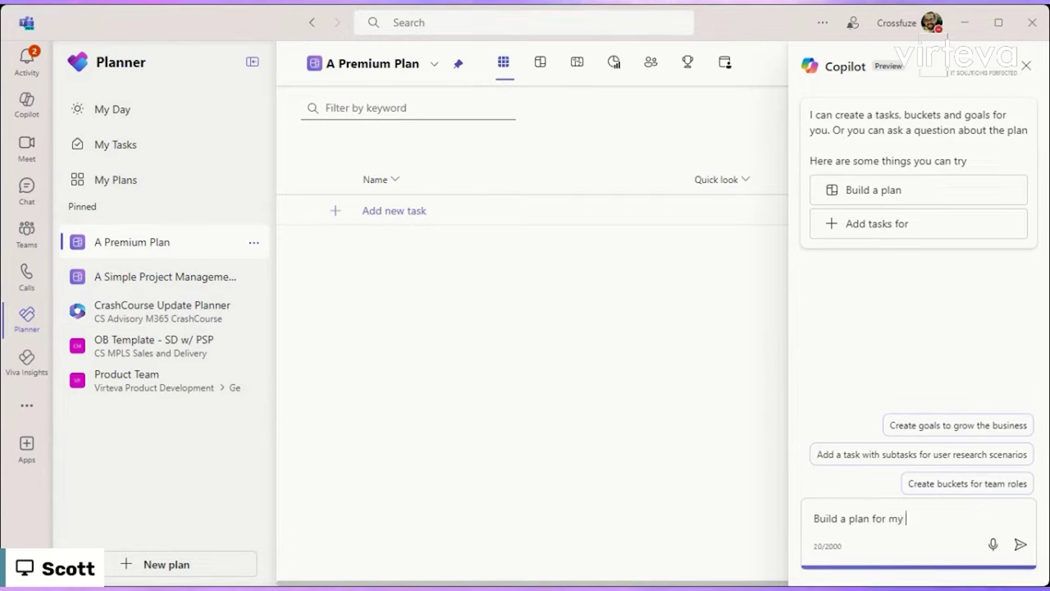
{"action": "type", "text": "Microsoft C"}
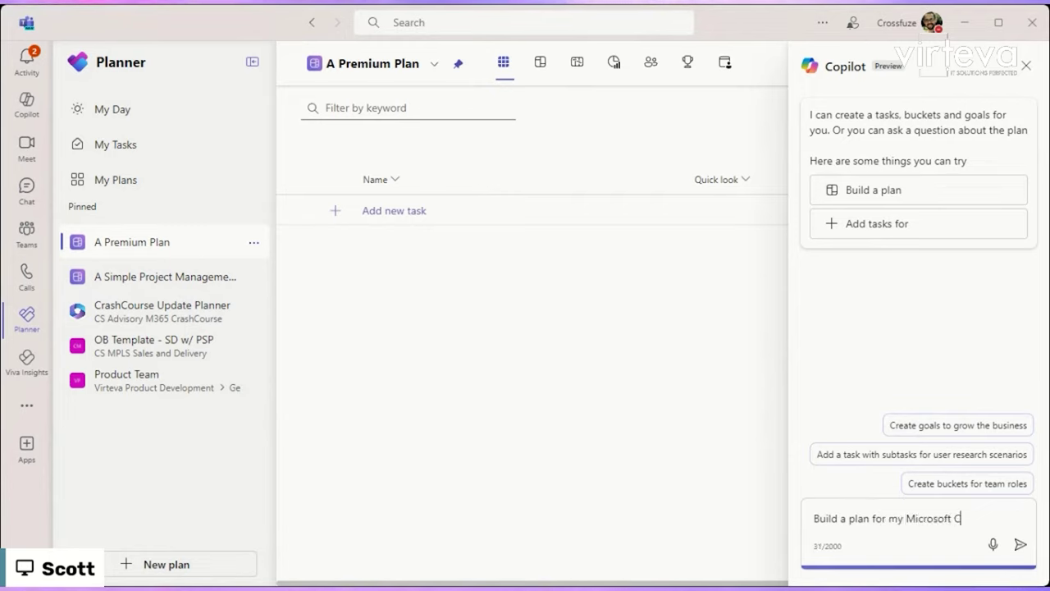
{"action": "type", "text": "opil"}
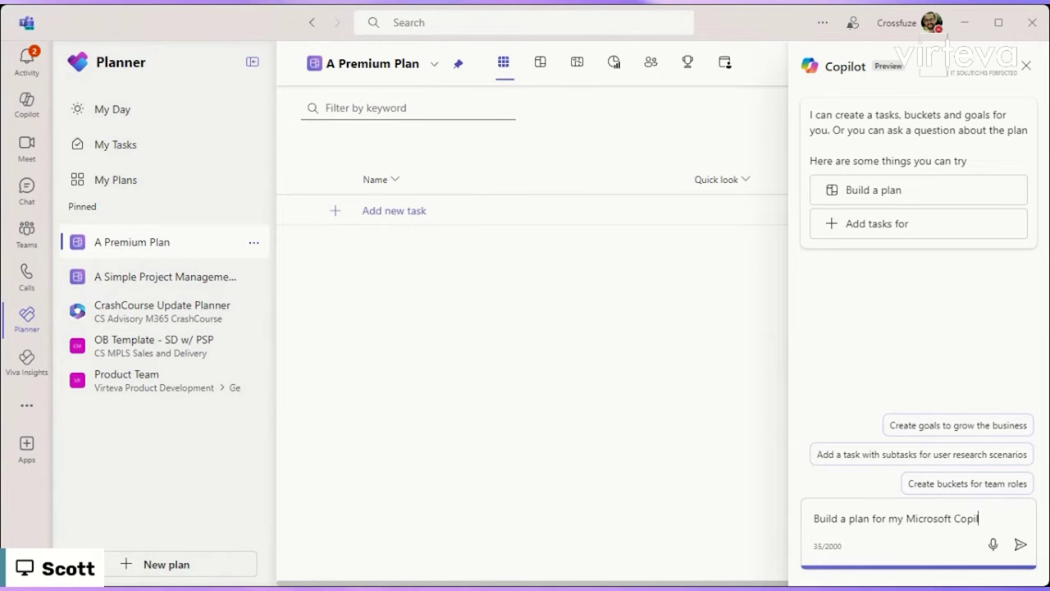
{"action": "type", "text": "ot for Micr"}
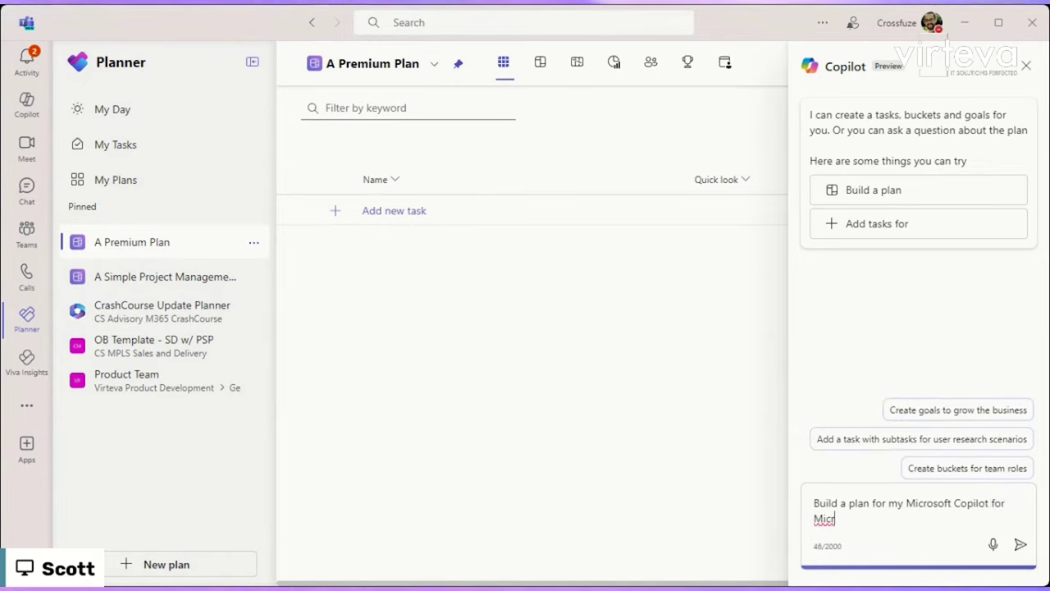
{"action": "type", "text": "osoft 365 "}
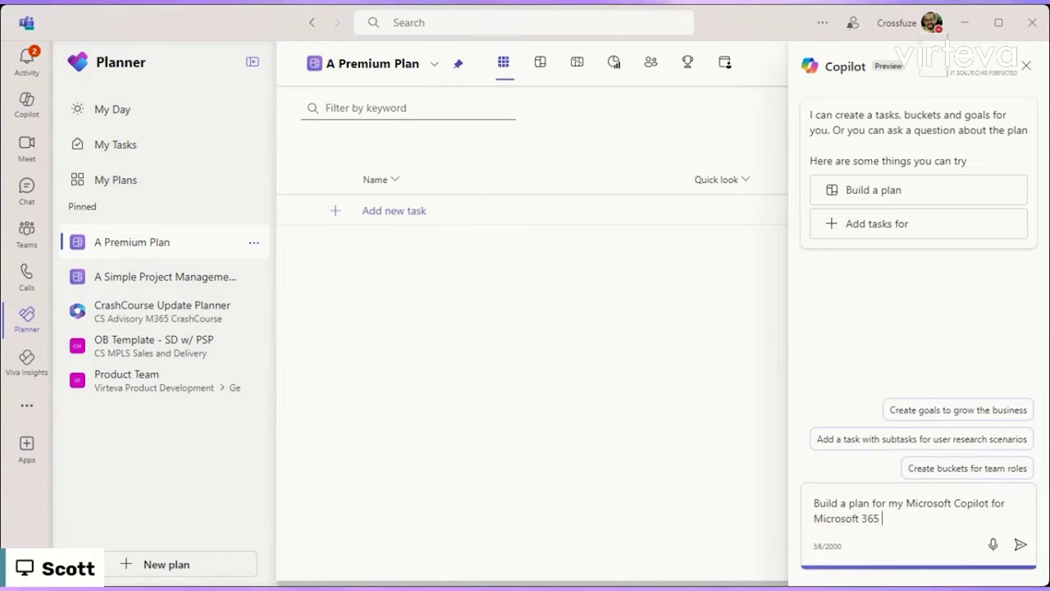
{"action": "type", "text": "release. The plan sh"}
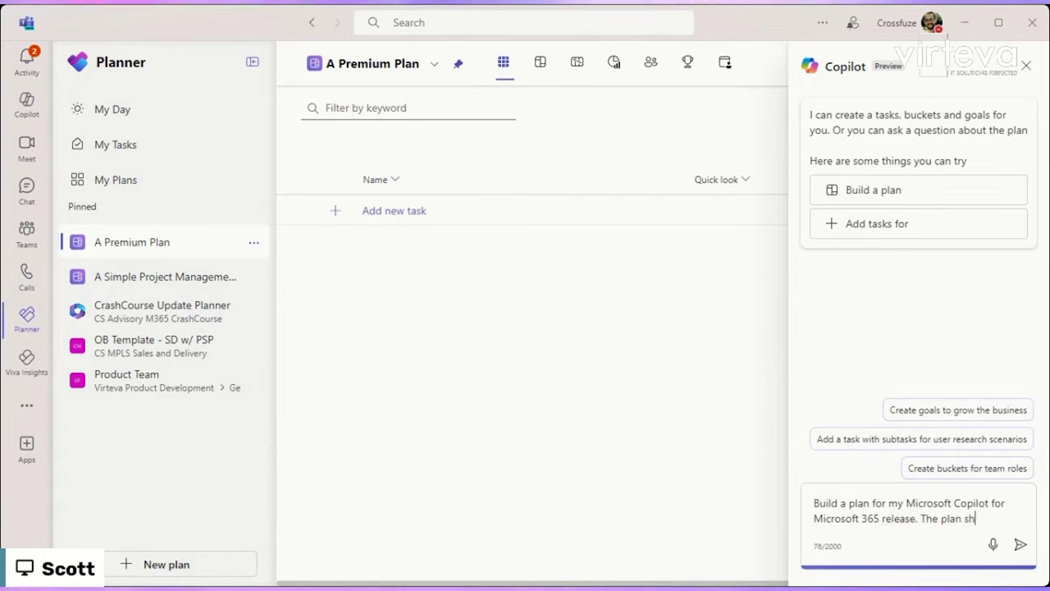
{"action": "type", "text": "ou"}
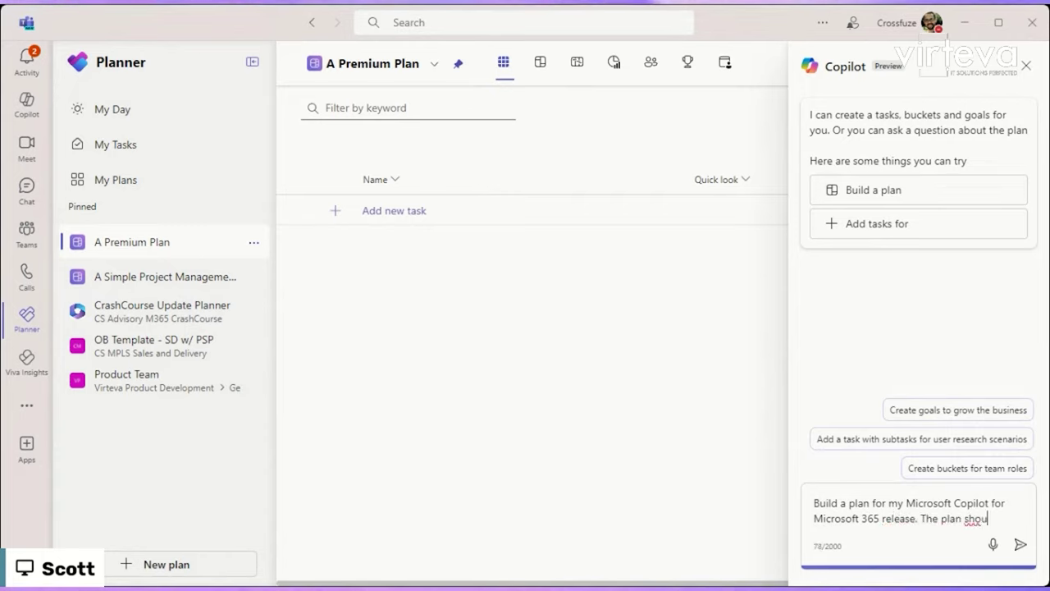
{"action": "type", "text": "ld be an "}
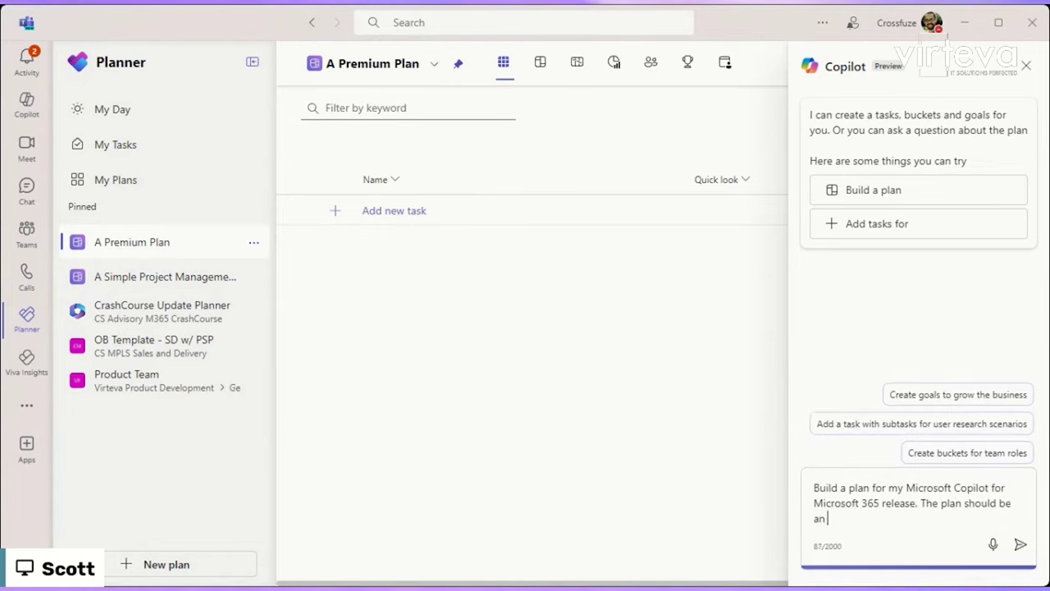
{"action": "type", "text": "8 week plan"}
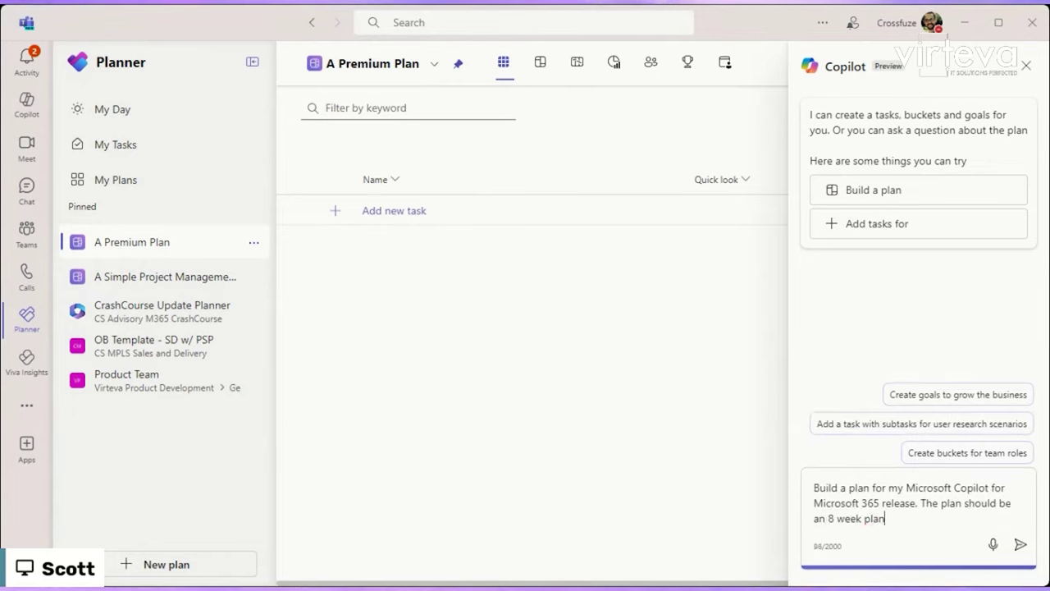
{"action": "type", "text": ", wi"}
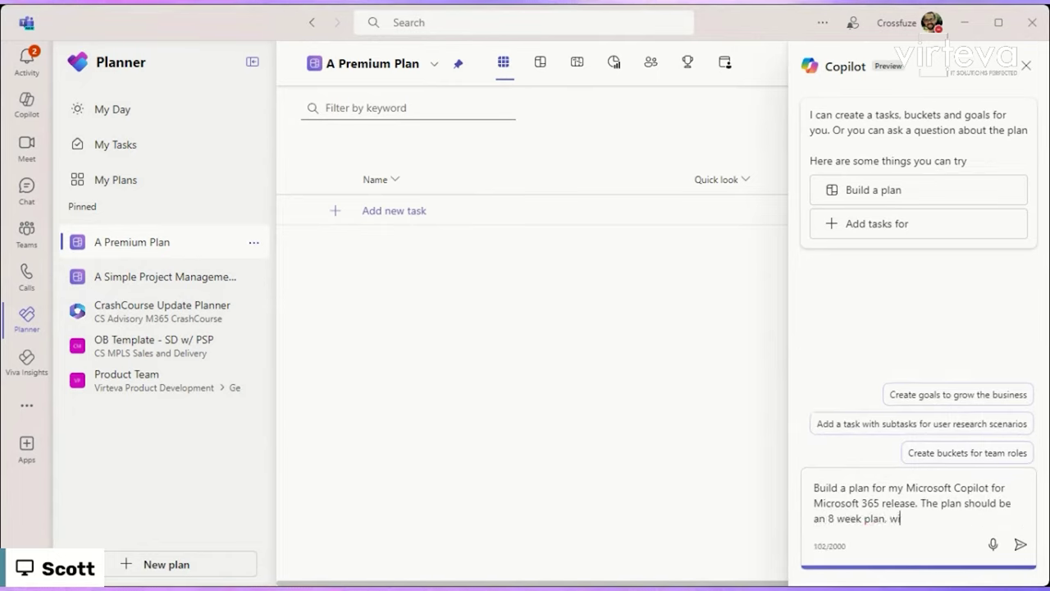
{"action": "type", "text": "th"}
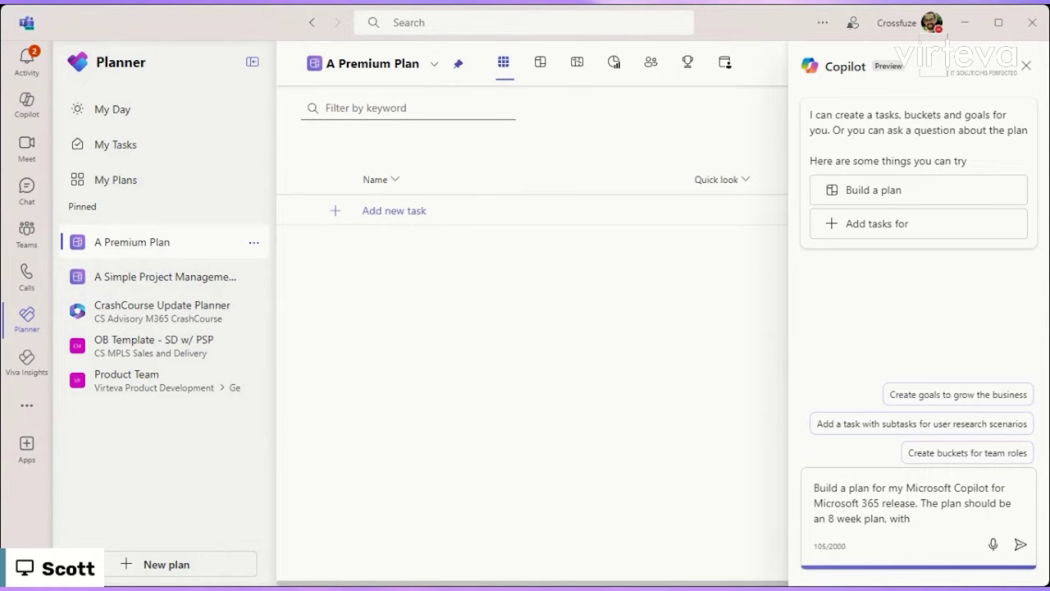
{"action": "type", "text": "buckets for training and"}
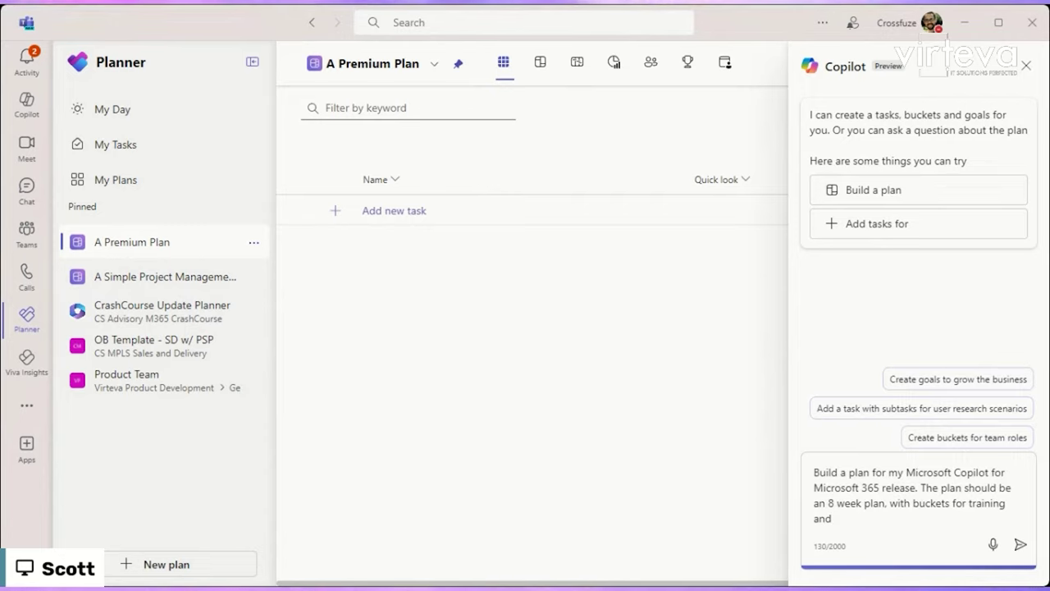
{"action": "type", "text": "hampio"}
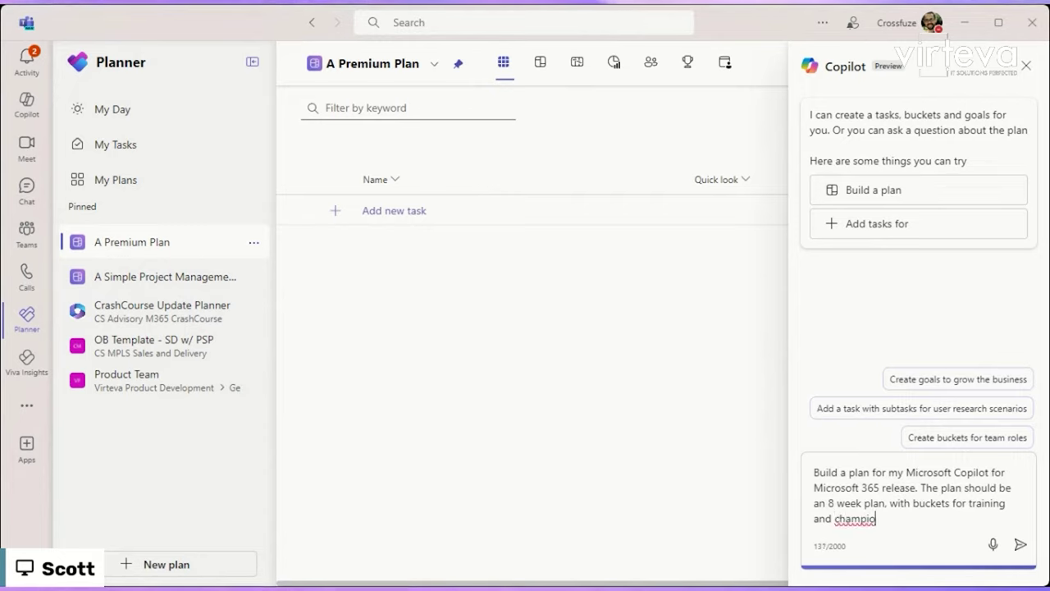
{"action": "type", "text": "ns ena"}
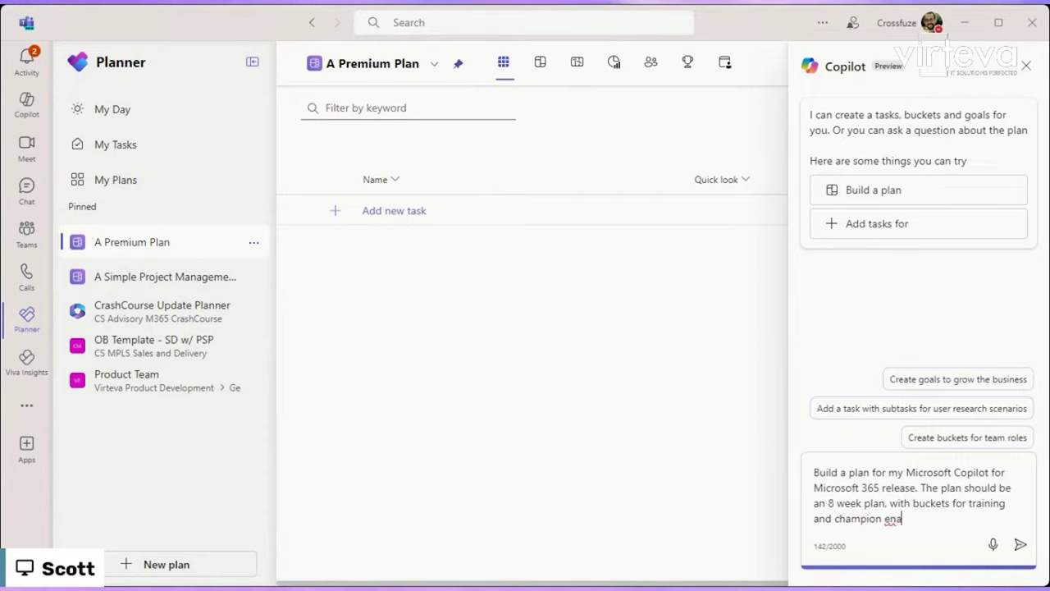
{"action": "type", "text": "bleme"}
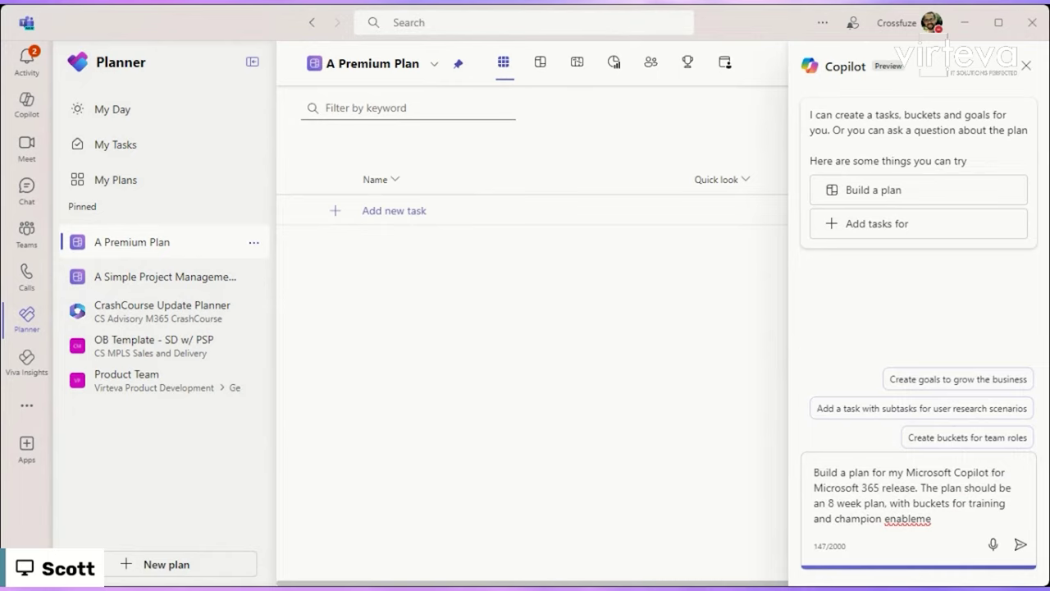
{"action": "type", "text": "nt for kn"}
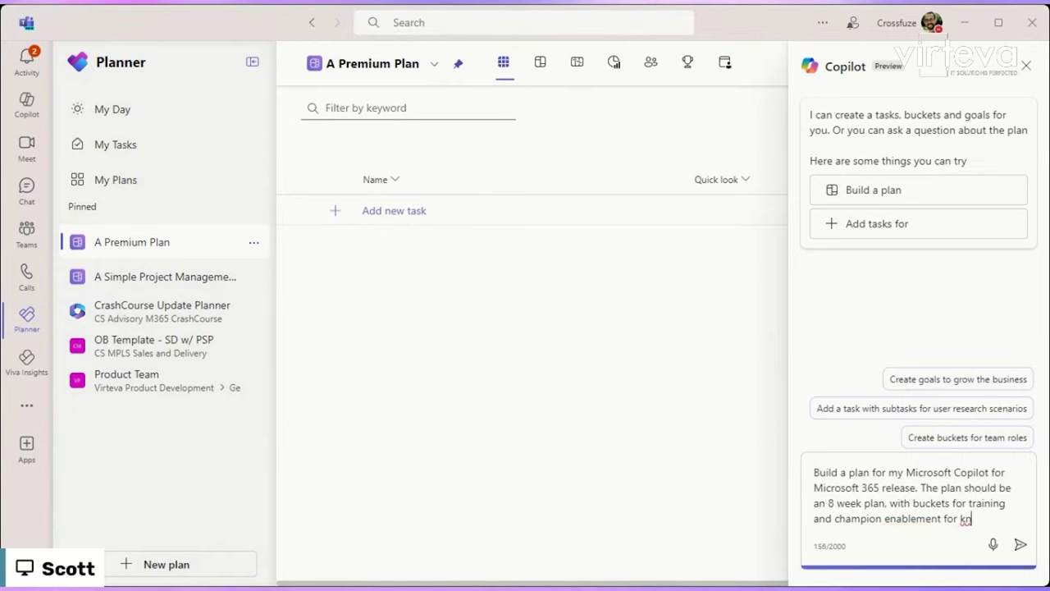
{"action": "type", "text": "owled"}
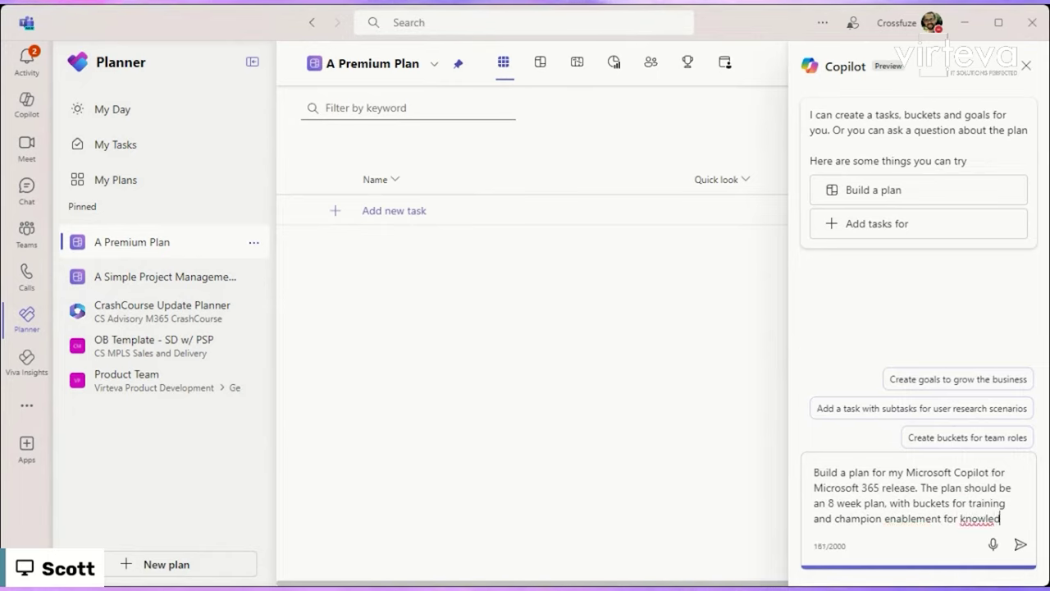
{"action": "type", "text": "ge creation."}
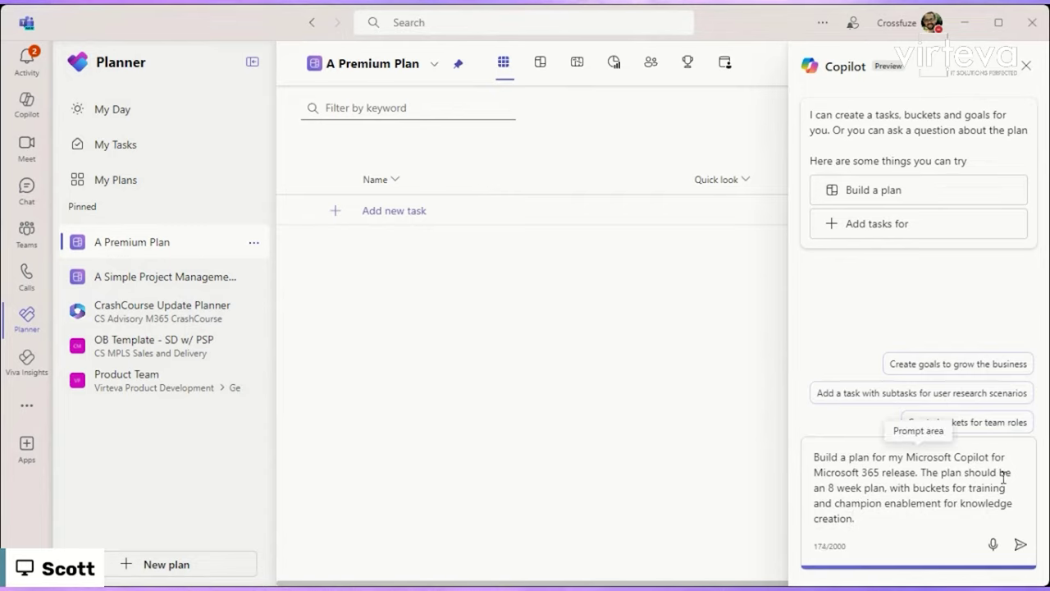
{"action": "left_click", "coordinate": [1020, 545]}
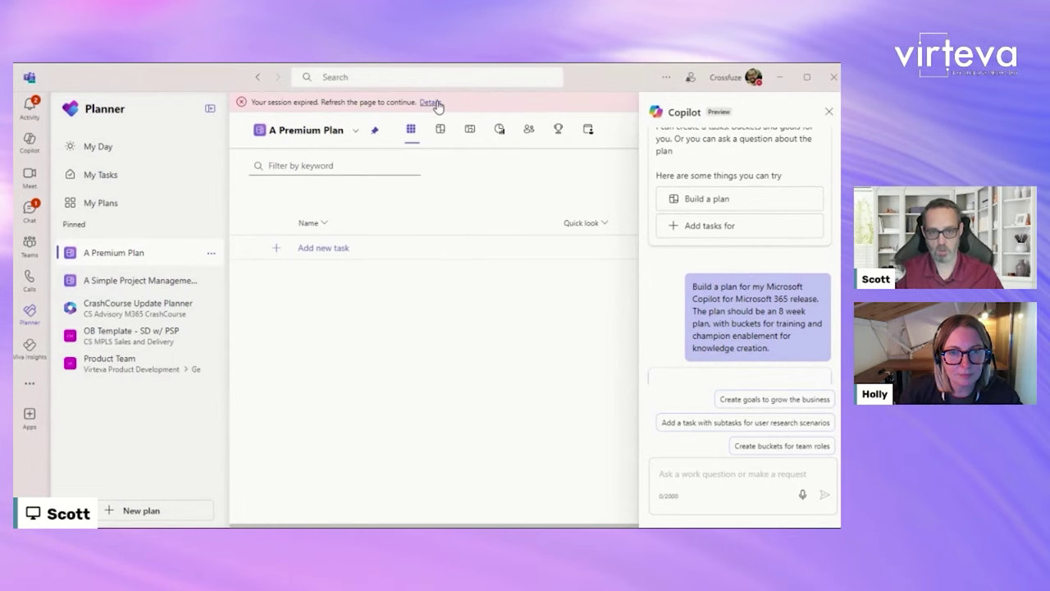
Close Copilot and refresh the expired plan page, checking the plan's board and timeline
{"action": "left_click", "coordinate": [828, 110]}
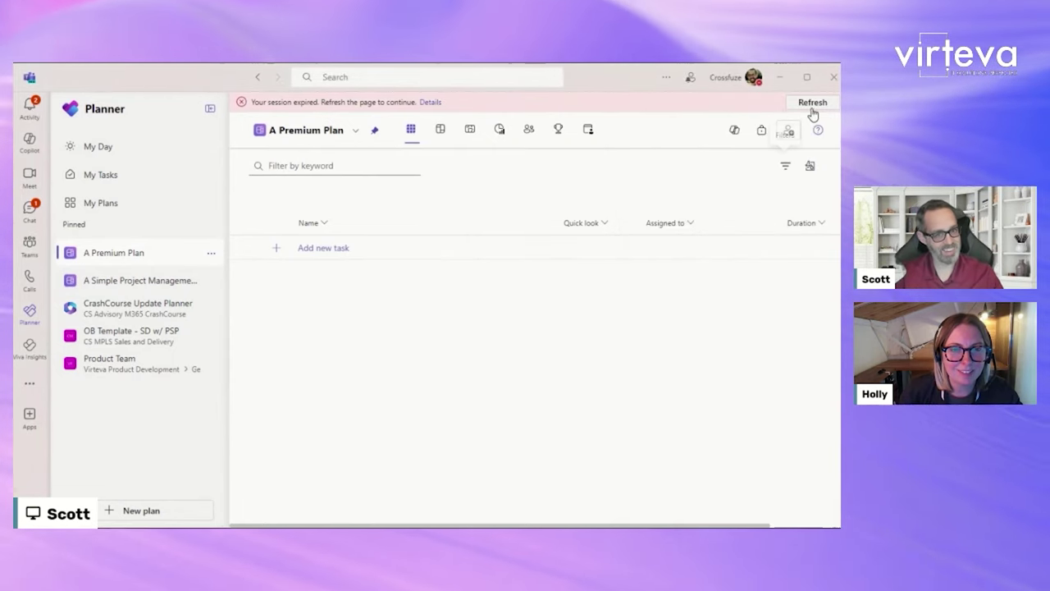
{"action": "left_click", "coordinate": [813, 104]}
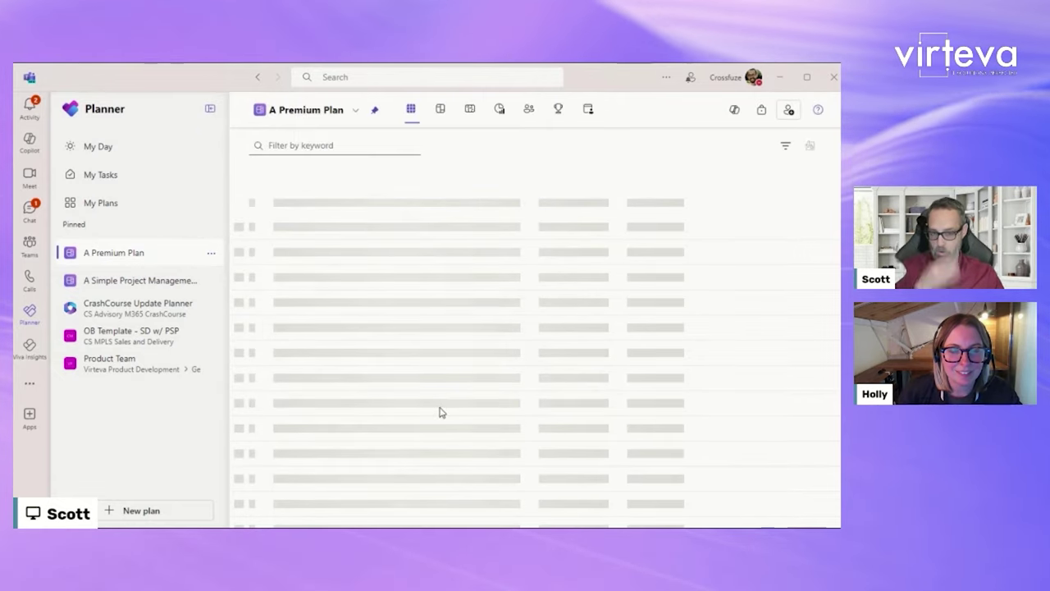
{"action": "left_click", "coordinate": [440, 109]}
{"action": "left_click", "coordinate": [470, 109]}
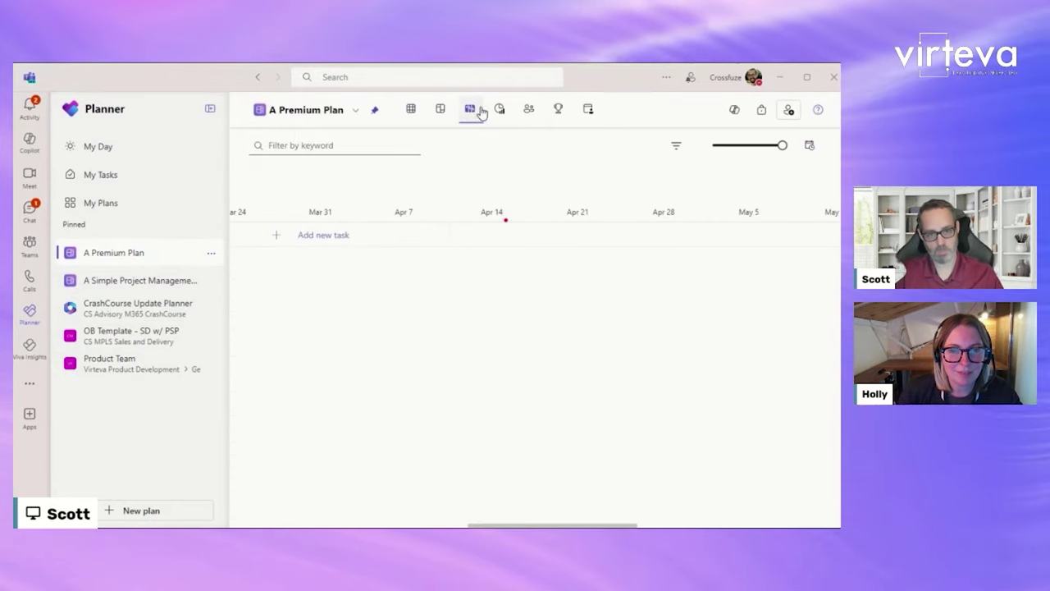
Look through A Premium Plan's Charts, People, Goals and Assignments views
{"action": "left_click", "coordinate": [500, 109]}
{"action": "left_click", "coordinate": [529, 110]}
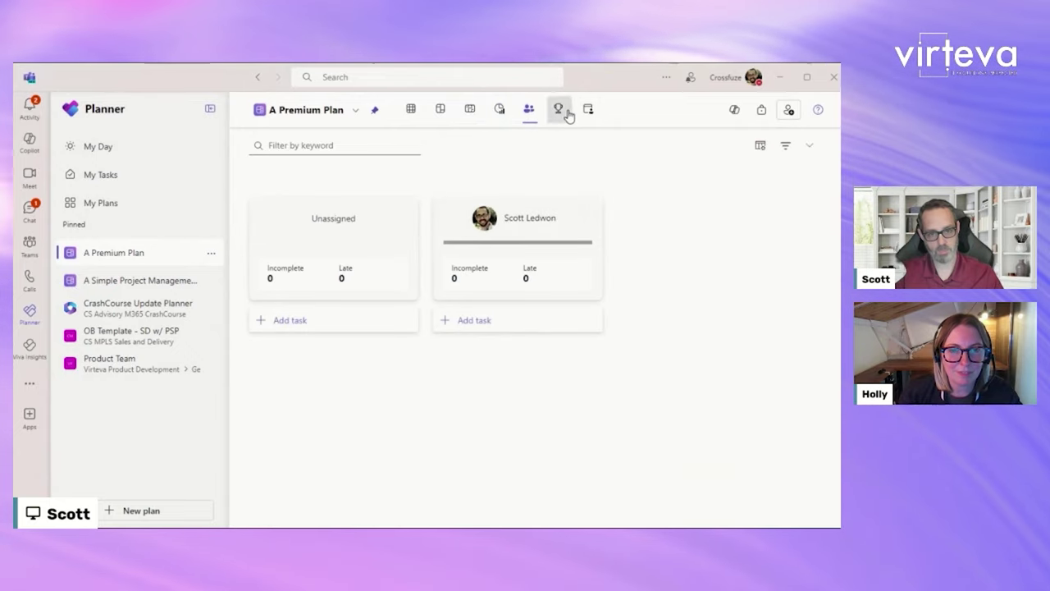
{"action": "left_click", "coordinate": [559, 109]}
{"action": "left_click", "coordinate": [588, 109]}
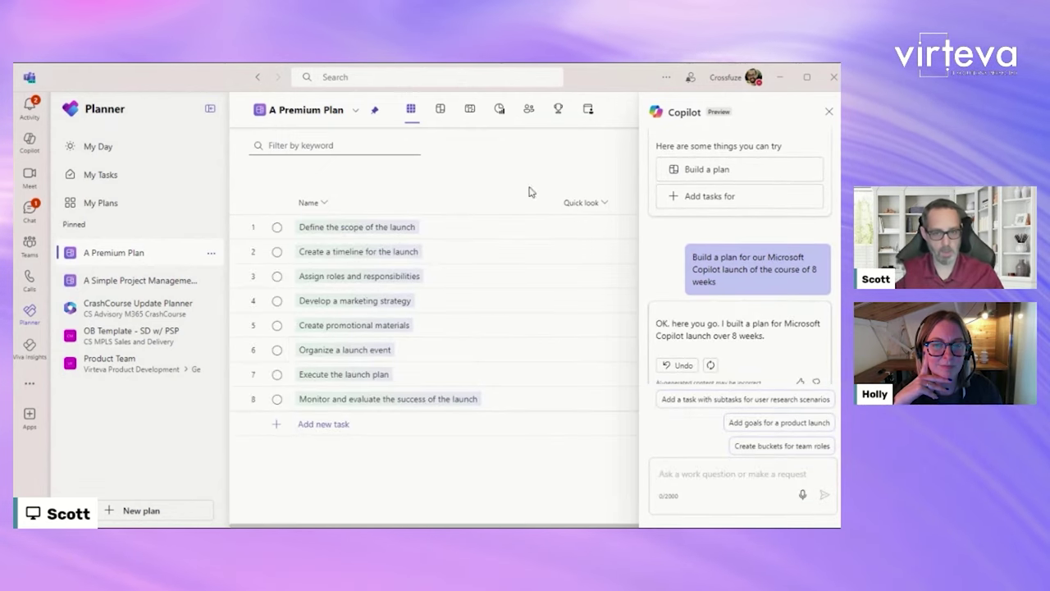
Close Copilot and check the generated launch tasks in the plan's board, timeline and charts
{"action": "left_click", "coordinate": [828, 112]}
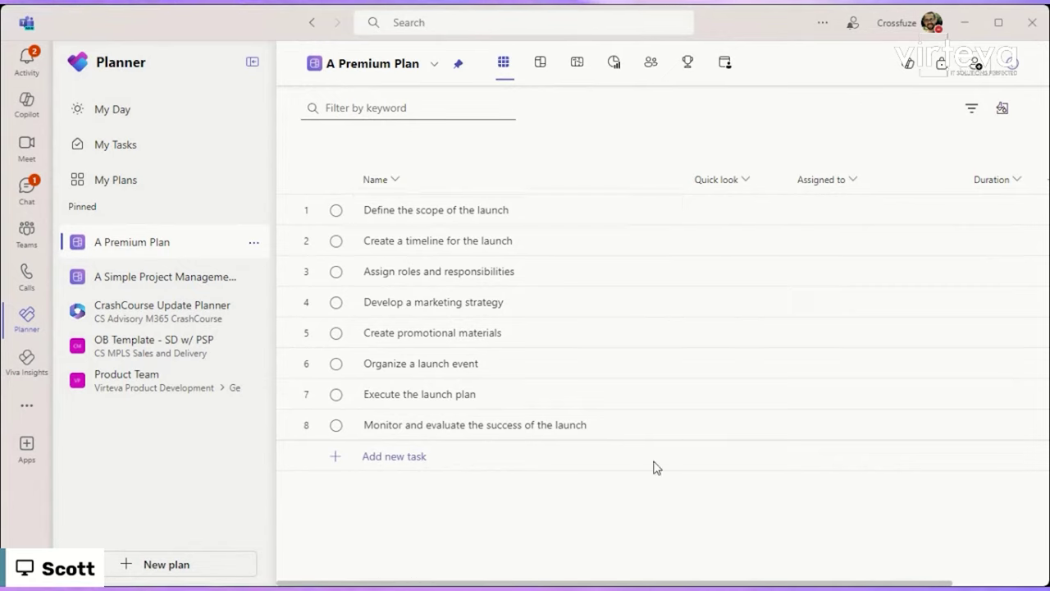
{"action": "left_click", "coordinate": [538, 66]}
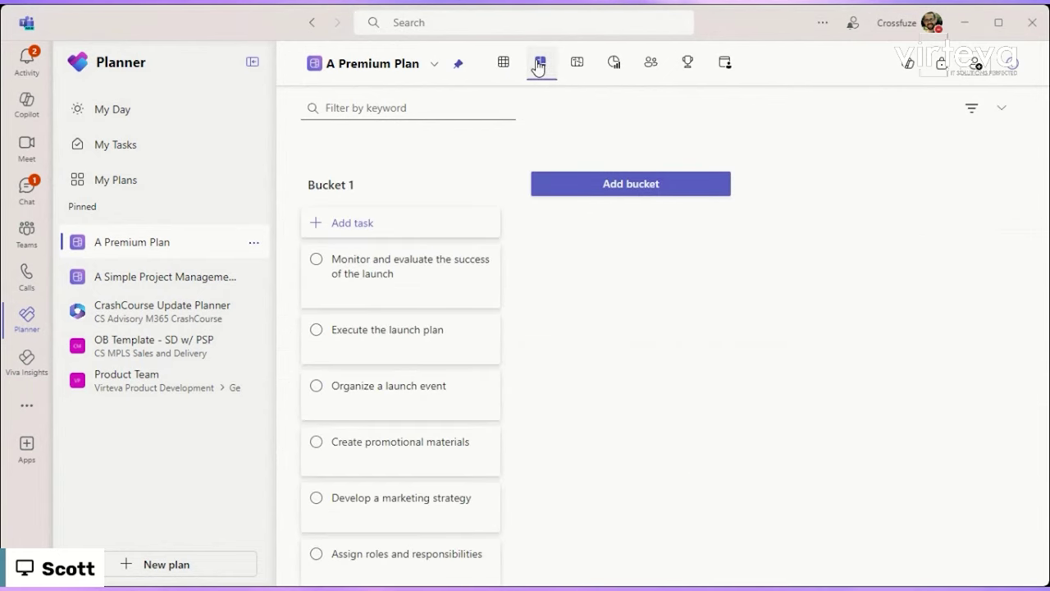
{"action": "left_click", "coordinate": [579, 65]}
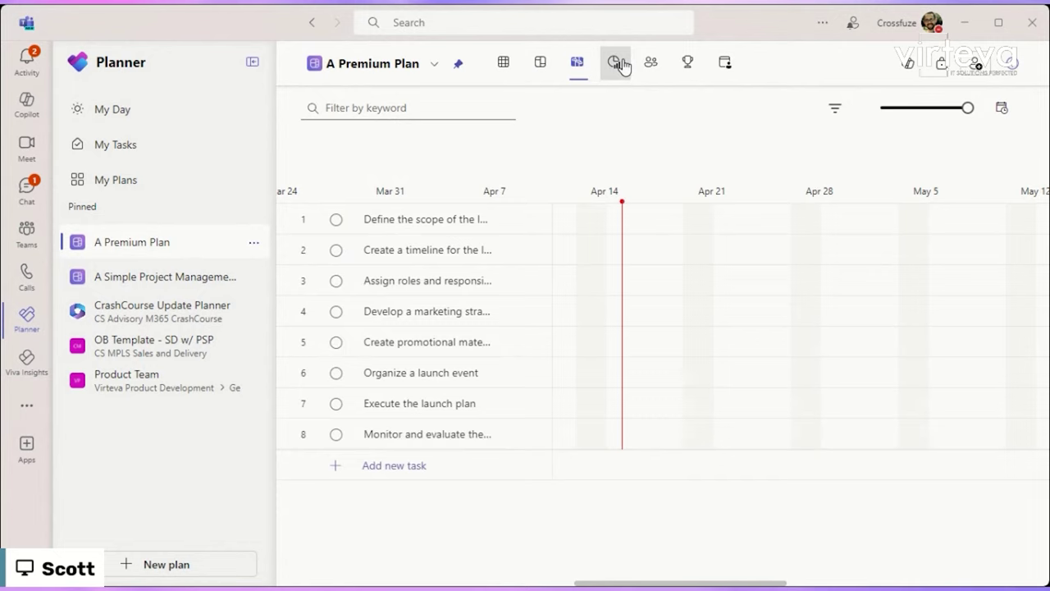
{"action": "left_click", "coordinate": [617, 64]}
{"action": "scroll", "coordinate": [853, 281], "scroll_direction": "down", "scroll_amount": 5}
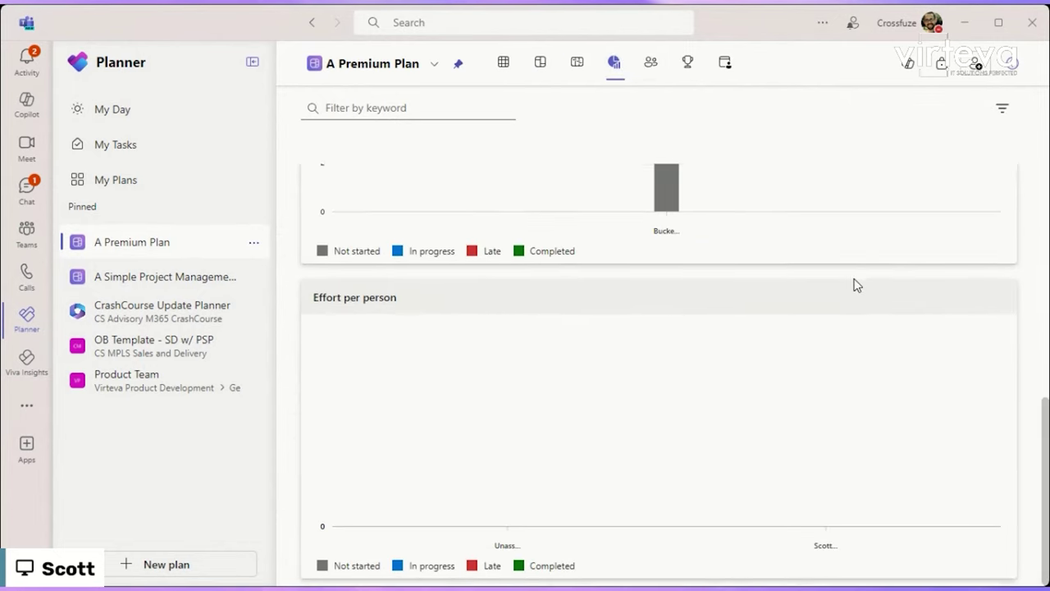
{"action": "scroll", "coordinate": [853, 284], "scroll_direction": "up", "scroll_amount": 5}
Open Copilot for the plan and have it add a task to draft a status mail
{"action": "left_click", "coordinate": [906, 67]}
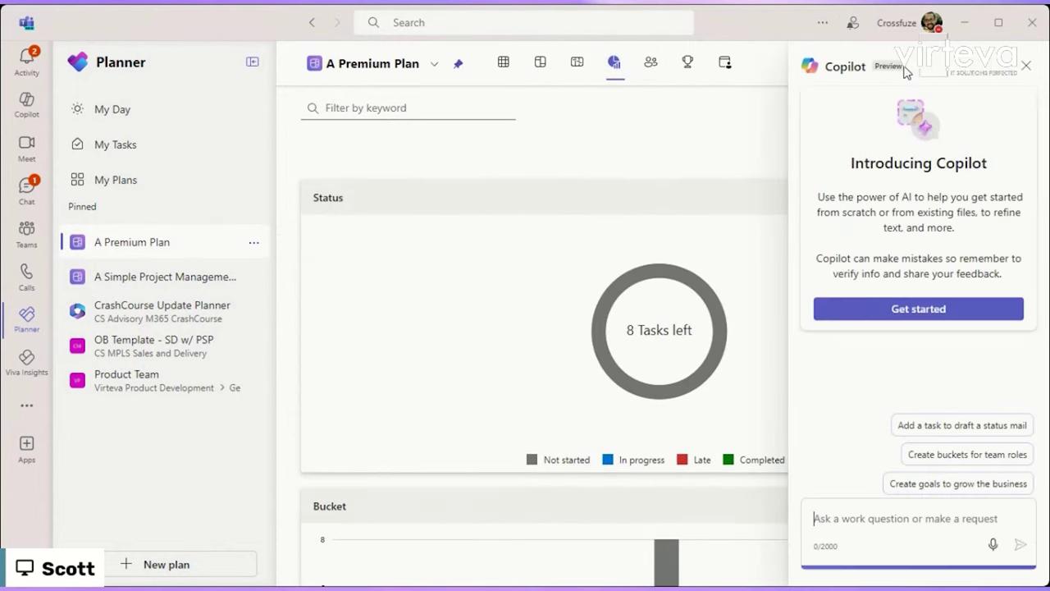
{"action": "left_click", "coordinate": [965, 427]}
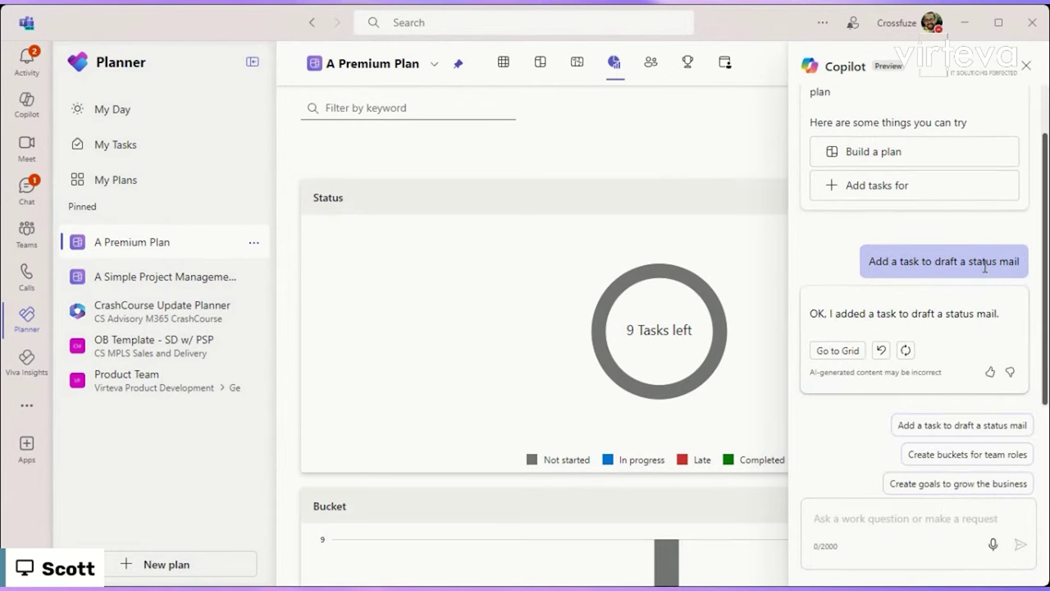
Have Copilot create buckets for team roles and goals to grow the business, and close it
{"action": "left_click", "coordinate": [1000, 455]}
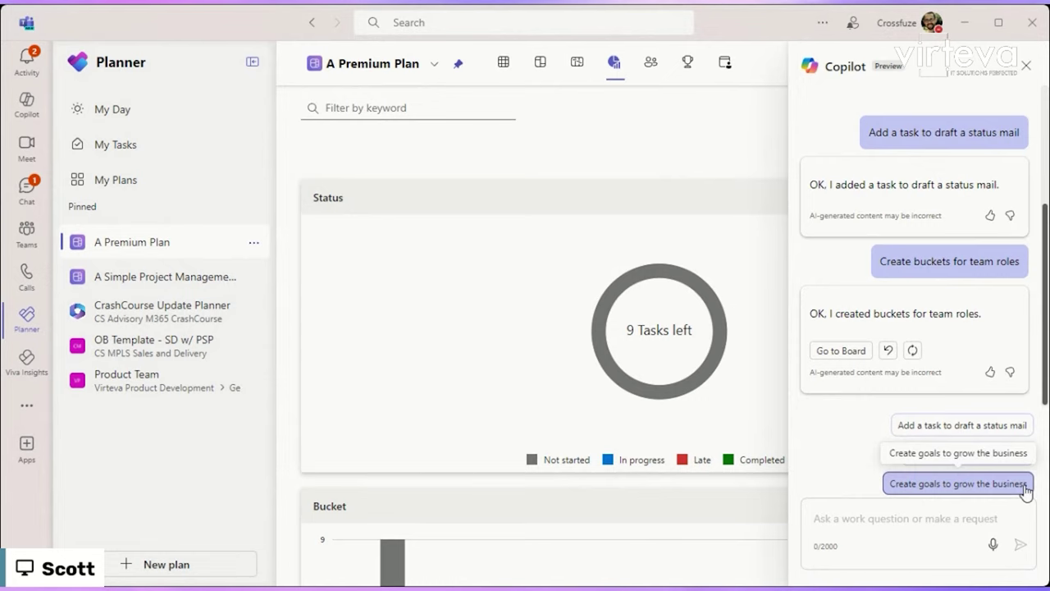
{"action": "left_click", "coordinate": [1025, 485]}
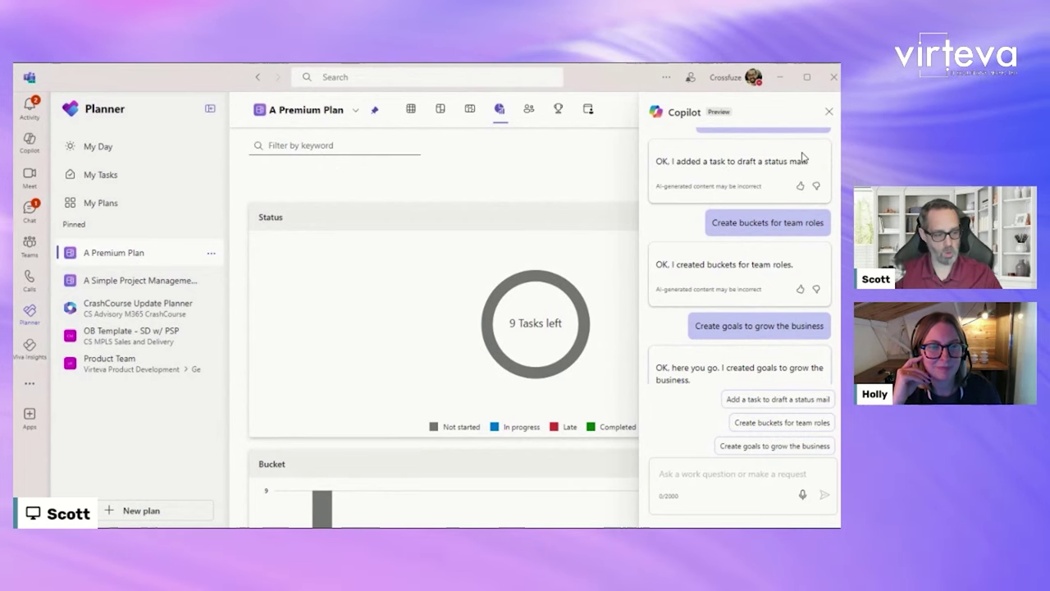
{"action": "left_click", "coordinate": [829, 113]}
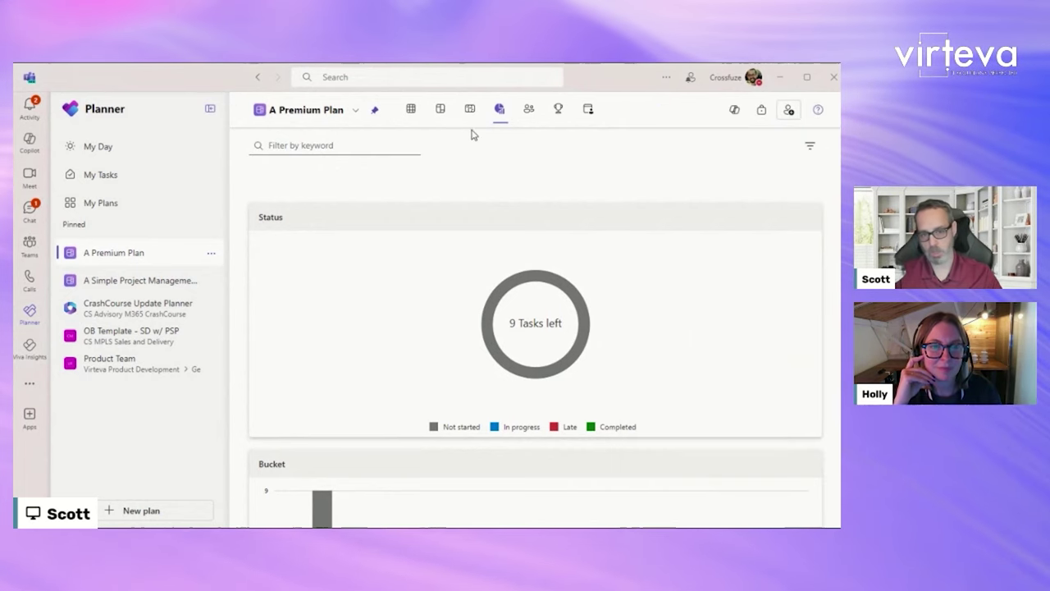
On the board, move "Draft a status mail" to Marketing Team, and "Monitor and evaluate the success of the launch" and "Execute the launch plan" to Sales Team
{"action": "left_click", "coordinate": [410, 108]}
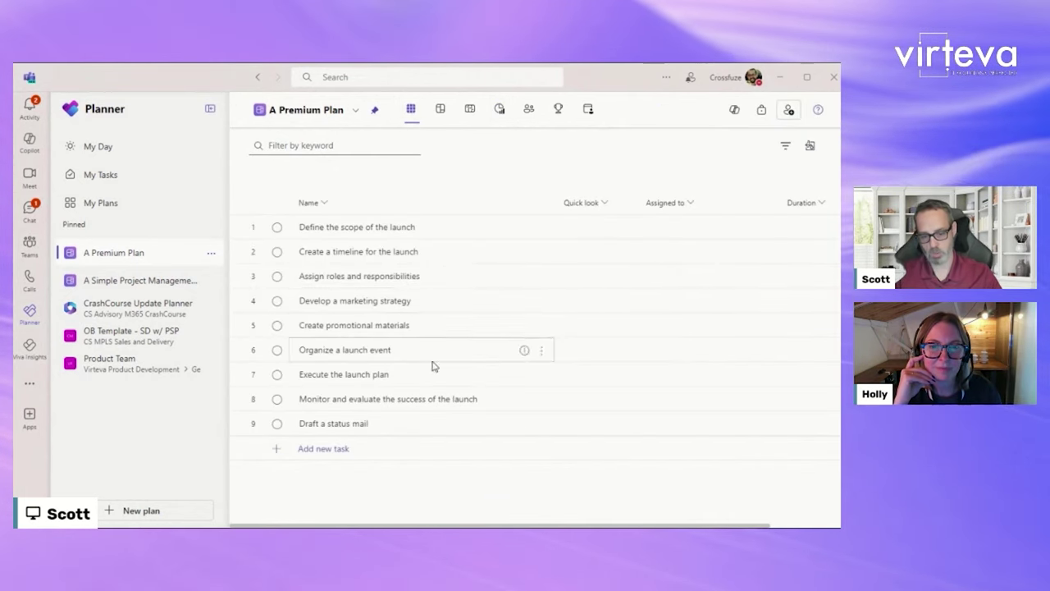
{"action": "left_click", "coordinate": [440, 112]}
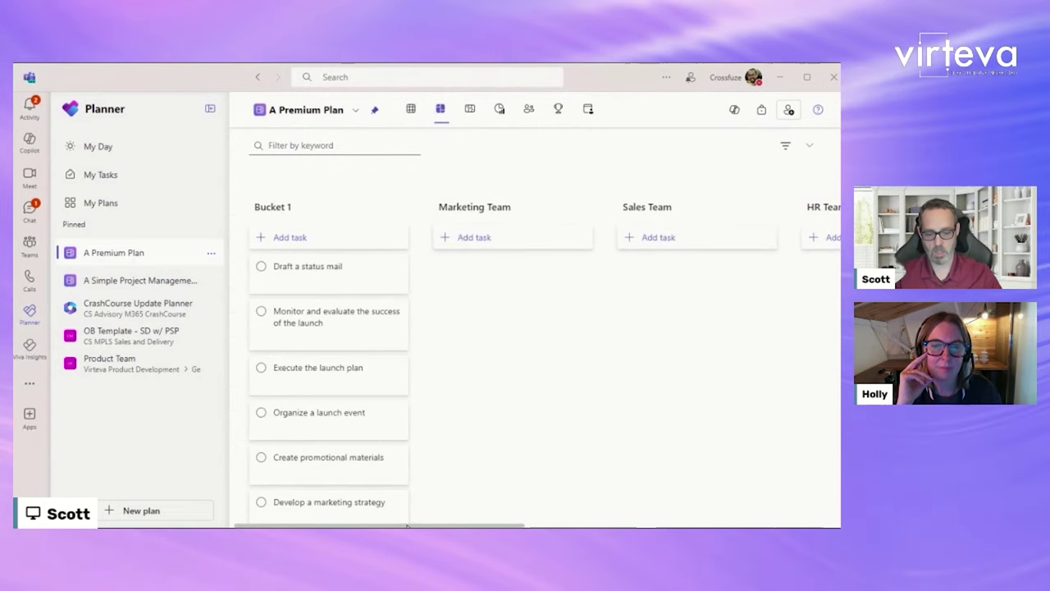
{"action": "scroll", "coordinate": [462, 190], "scroll_direction": "right", "scroll_amount": 3}
{"action": "left_click_drag", "start_coordinate": [490, 524], "coordinate": [382, 515]}
{"action": "left_click_drag", "start_coordinate": [385, 292], "coordinate": [720, 292]}
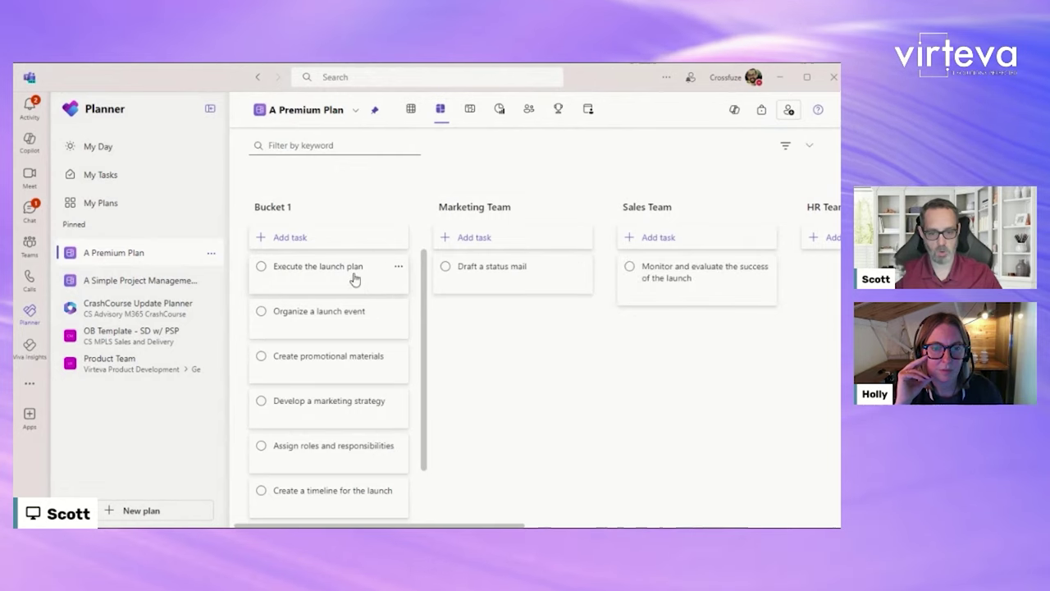
{"action": "left_click_drag", "start_coordinate": [354, 271], "coordinate": [696, 368]}
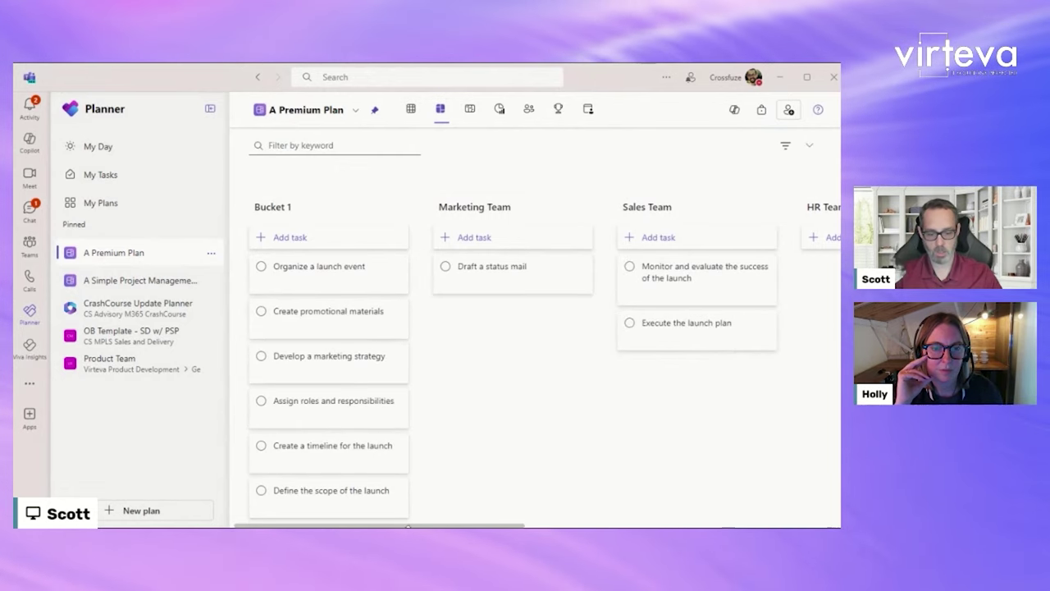
Move "Create promotional materials", "Assign roles and responsibilities" and "Define the scope of the launch" to the HR Team bucket, and check the timeline
{"action": "scroll", "coordinate": [278, 318], "scroll_direction": "right", "scroll_amount": 3}
{"action": "left_click_drag", "start_coordinate": [278, 318], "coordinate": [710, 325]}
{"action": "left_click_drag", "start_coordinate": [288, 375], "coordinate": [771, 386]}
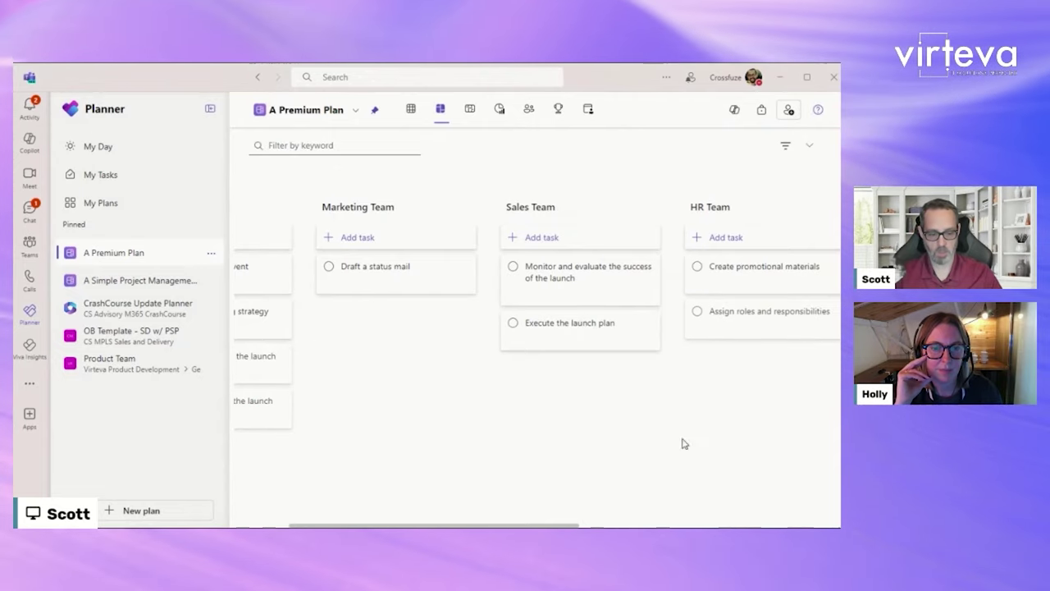
{"action": "left_click_drag", "start_coordinate": [264, 420], "coordinate": [763, 362]}
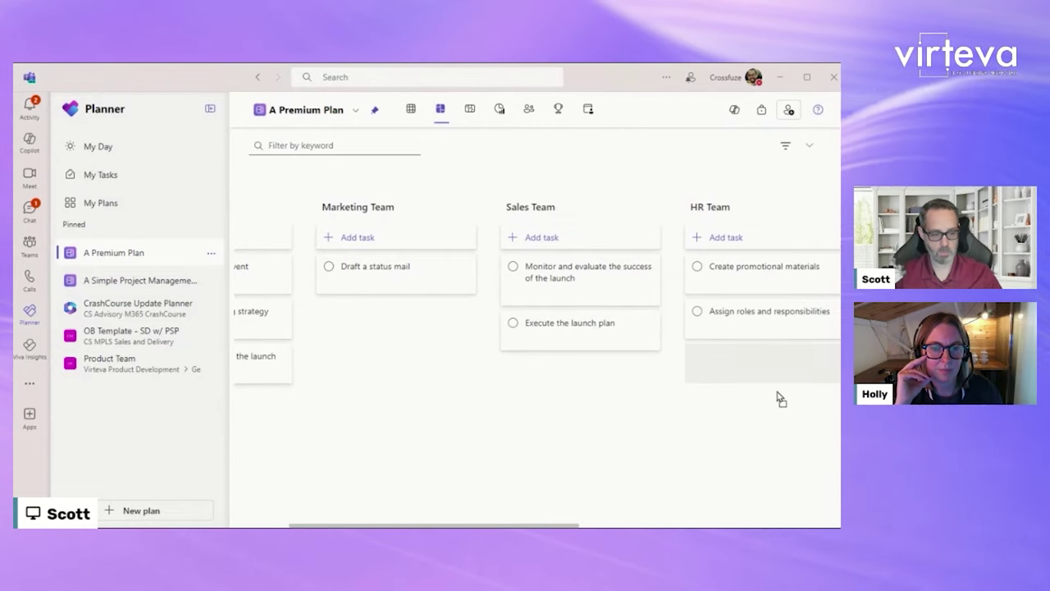
{"action": "left_click_drag", "start_coordinate": [780, 399], "coordinate": [295, 504]}
{"action": "left_click", "coordinate": [469, 109]}
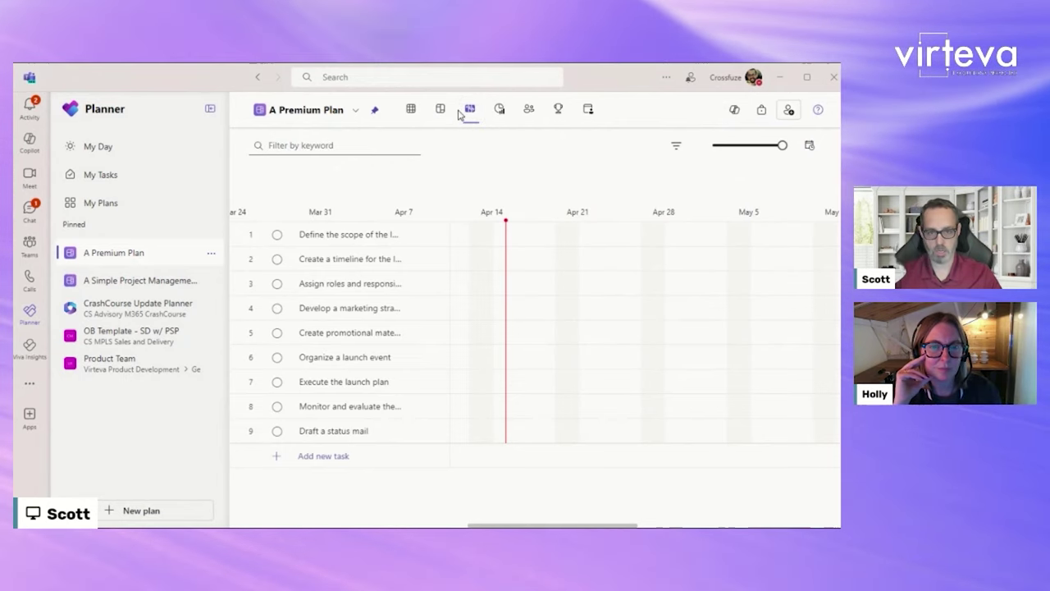
{"action": "left_click", "coordinate": [439, 109]}
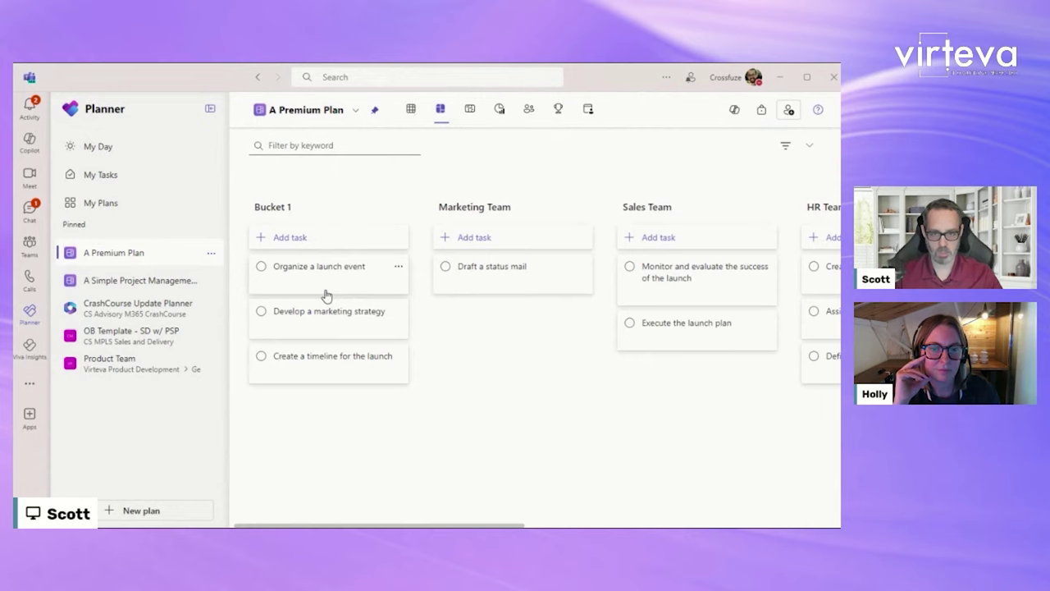
Open the "Organize a launch event" task from the board, review its detail fields, and assign it to the plan's member
{"action": "left_click", "coordinate": [374, 282]}
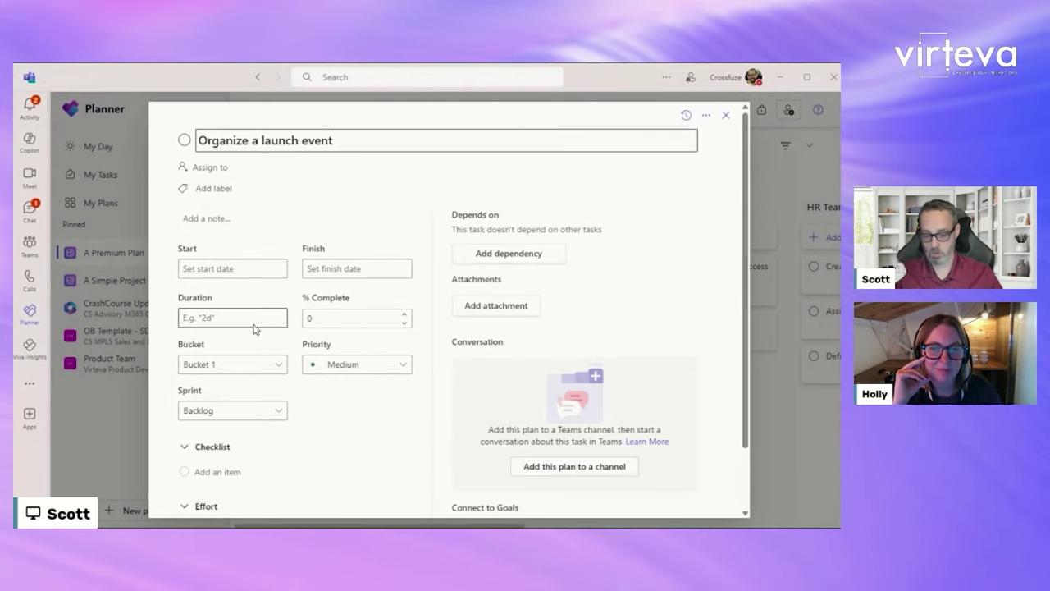
{"action": "scroll", "coordinate": [350, 413], "scroll_direction": "down", "scroll_amount": 2}
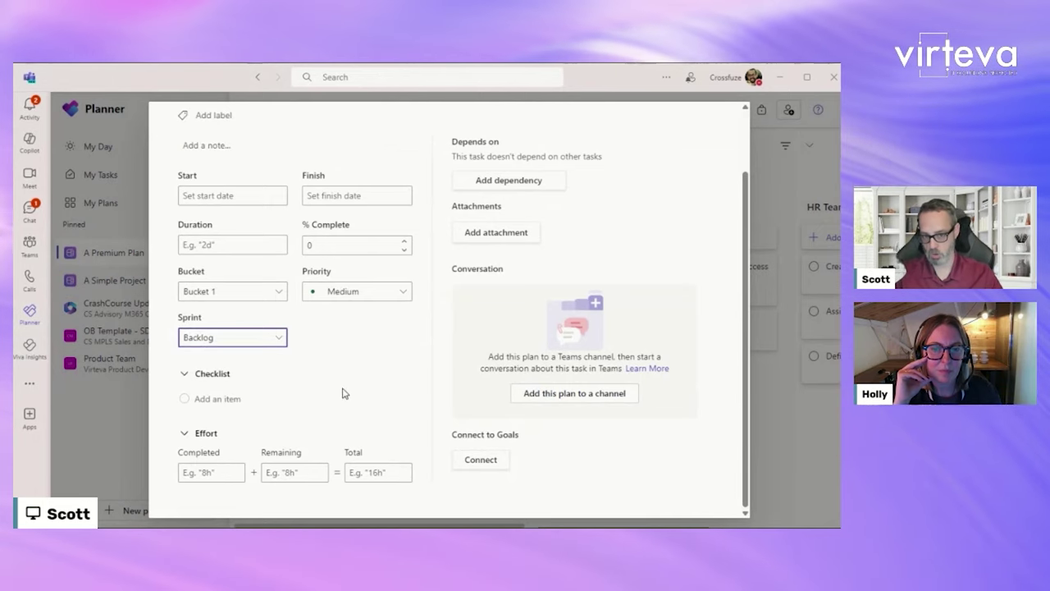
{"action": "scroll", "coordinate": [351, 396], "scroll_direction": "up", "scroll_amount": 2}
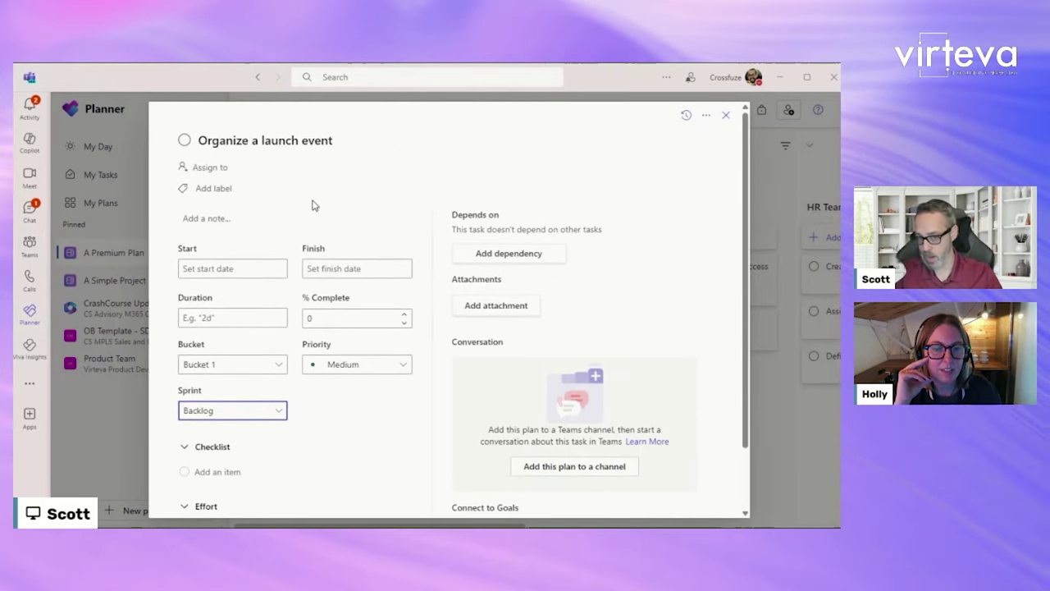
{"action": "left_click", "coordinate": [210, 168]}
{"action": "left_click", "coordinate": [235, 234]}
{"action": "left_click", "coordinate": [235, 188]}
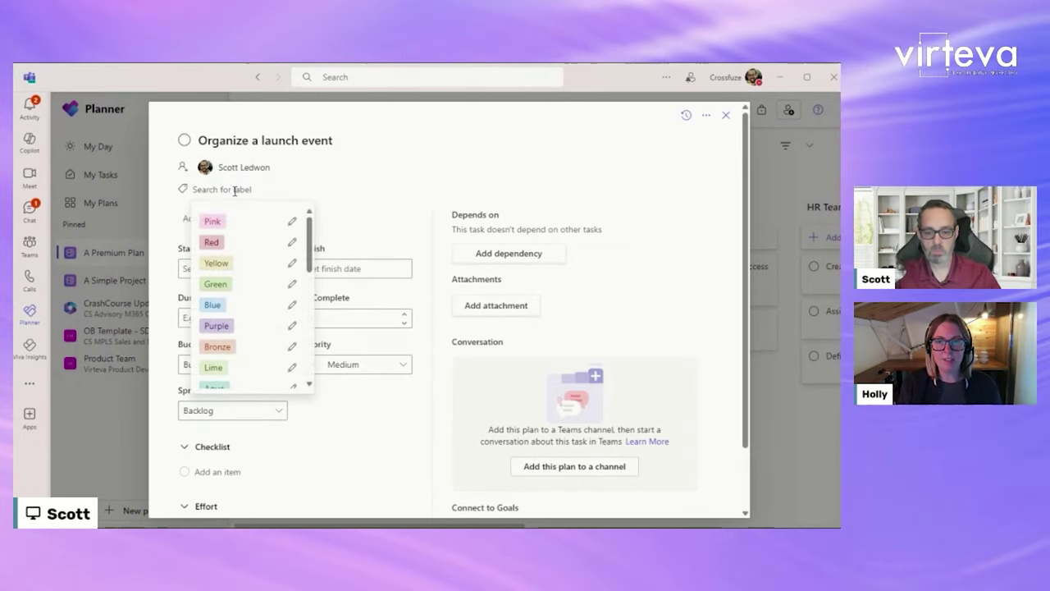
{"action": "left_click", "coordinate": [291, 243]}
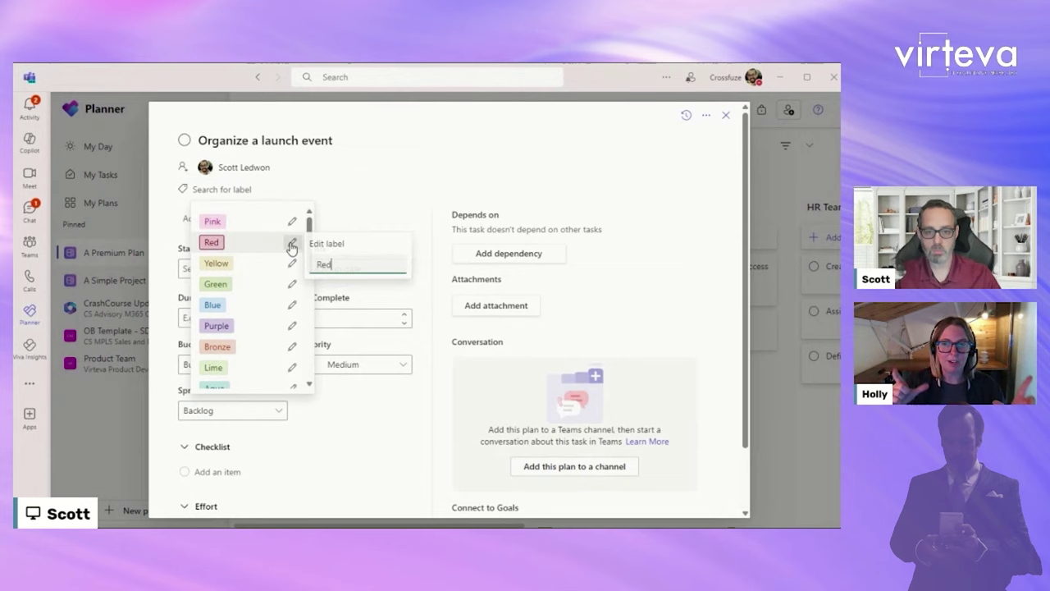
{"action": "left_click_drag", "start_coordinate": [356, 259], "coordinate": [295, 265]}
{"action": "key", "text": "Escape"}
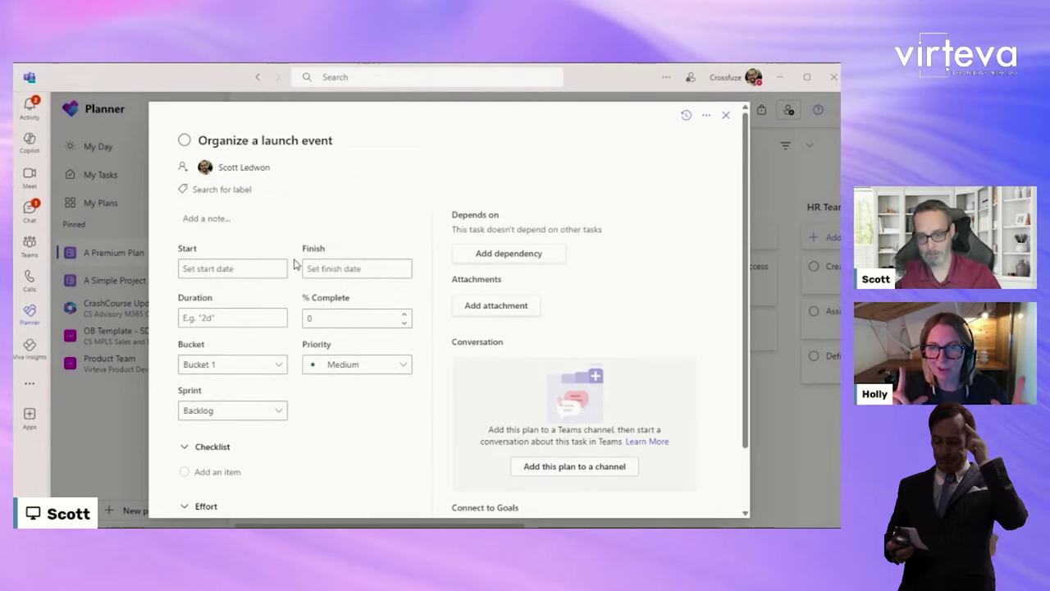
Rename the Red label to "Must Do" and apply it to the "Organize a launch event" task
{"action": "left_click", "coordinate": [238, 190]}
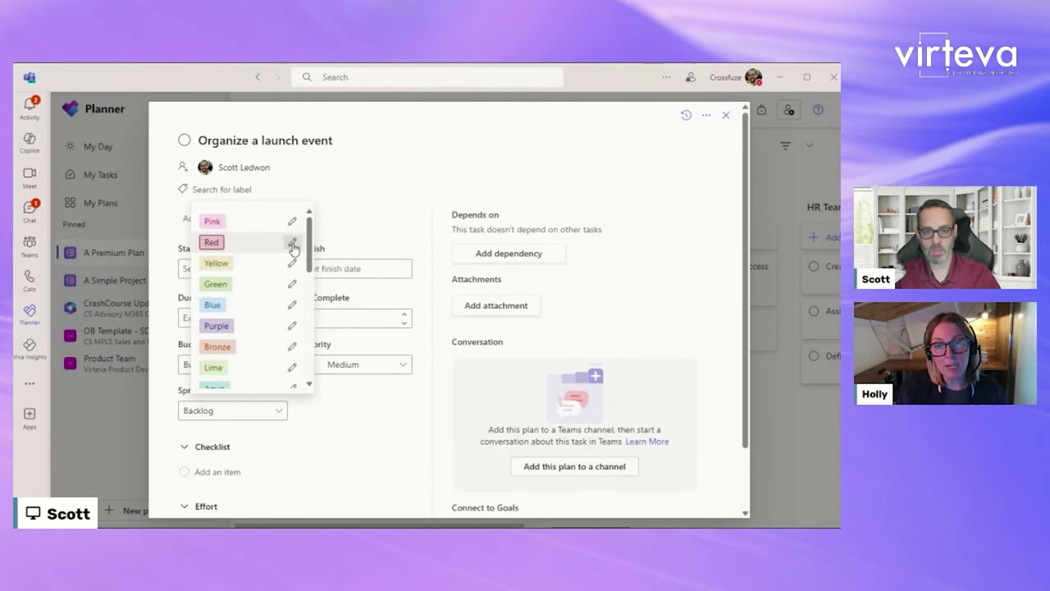
{"action": "double_click", "coordinate": [345, 259]}
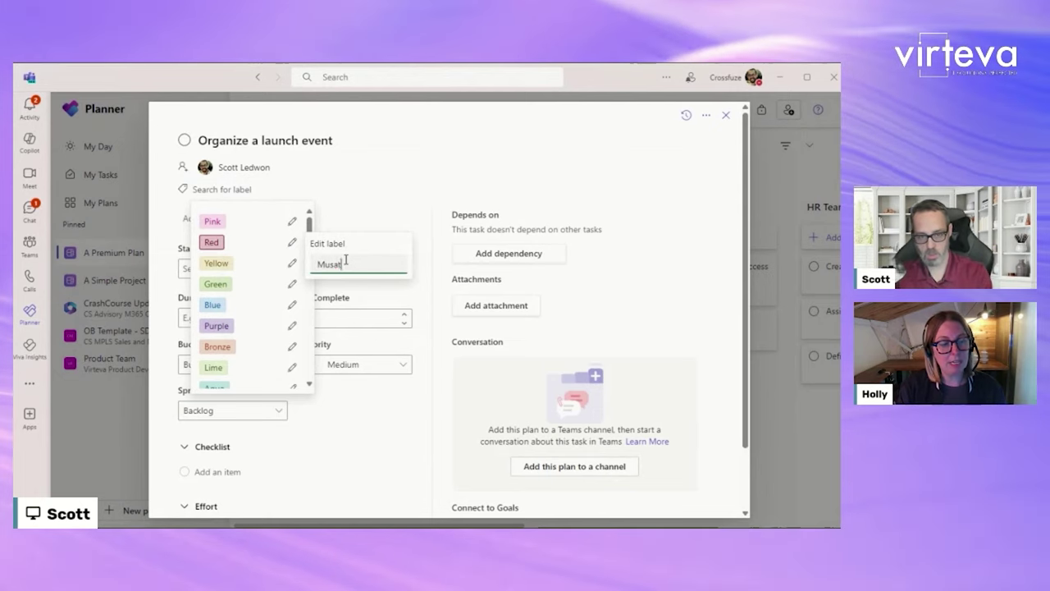
{"action": "type", "text": "Must Do"}
{"action": "key", "text": "Return"}
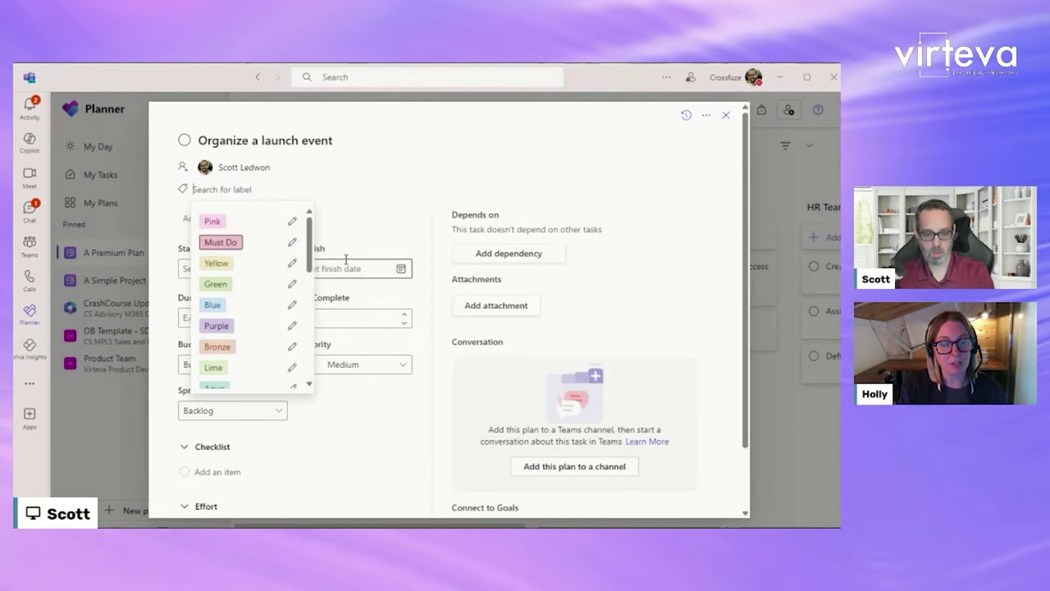
{"action": "left_click", "coordinate": [215, 242]}
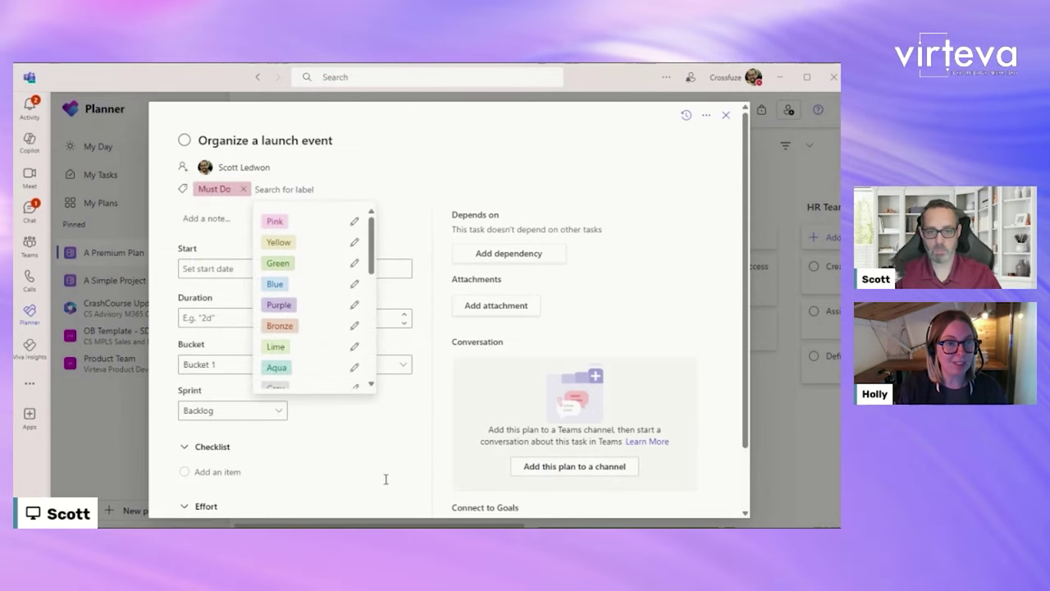
Set the launch event task's start date to 04/12/2024 and its finish date to 05/02/2024
{"action": "left_click", "coordinate": [246, 269]}
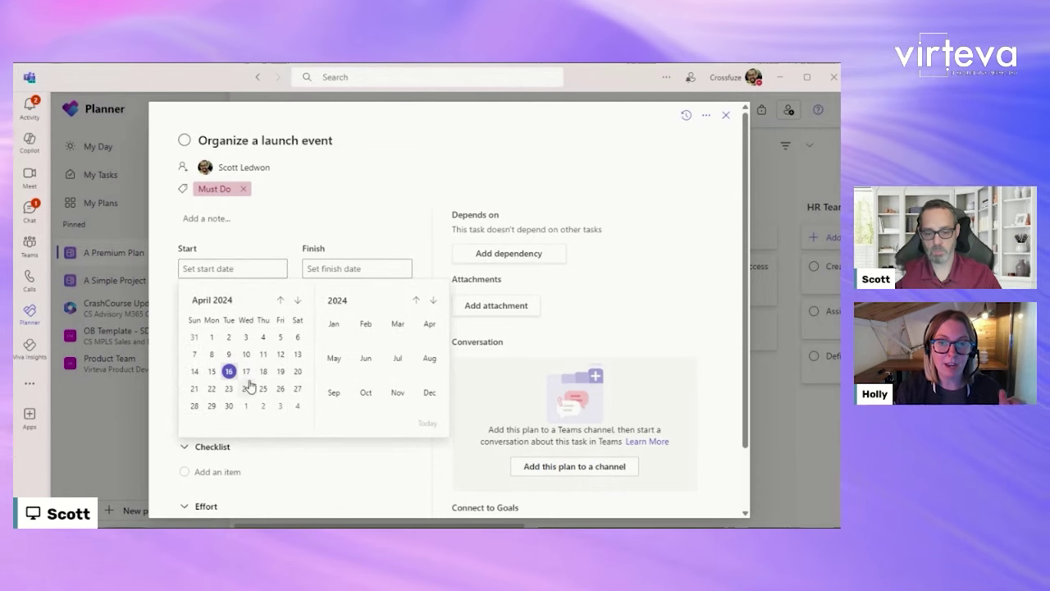
{"action": "left_click", "coordinate": [211, 371]}
{"action": "left_click", "coordinate": [400, 269]}
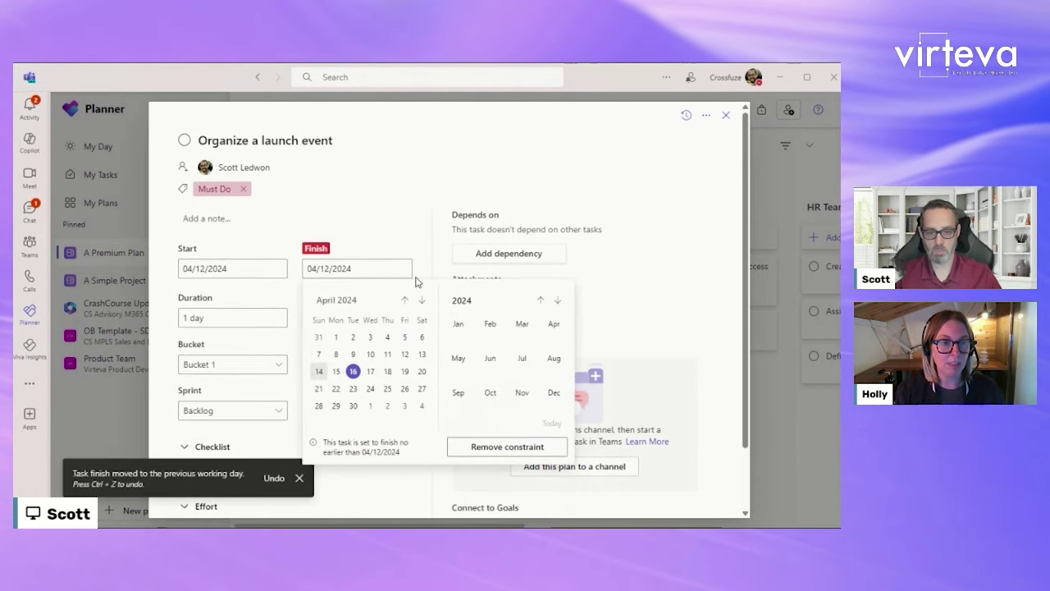
{"action": "left_click", "coordinate": [422, 406]}
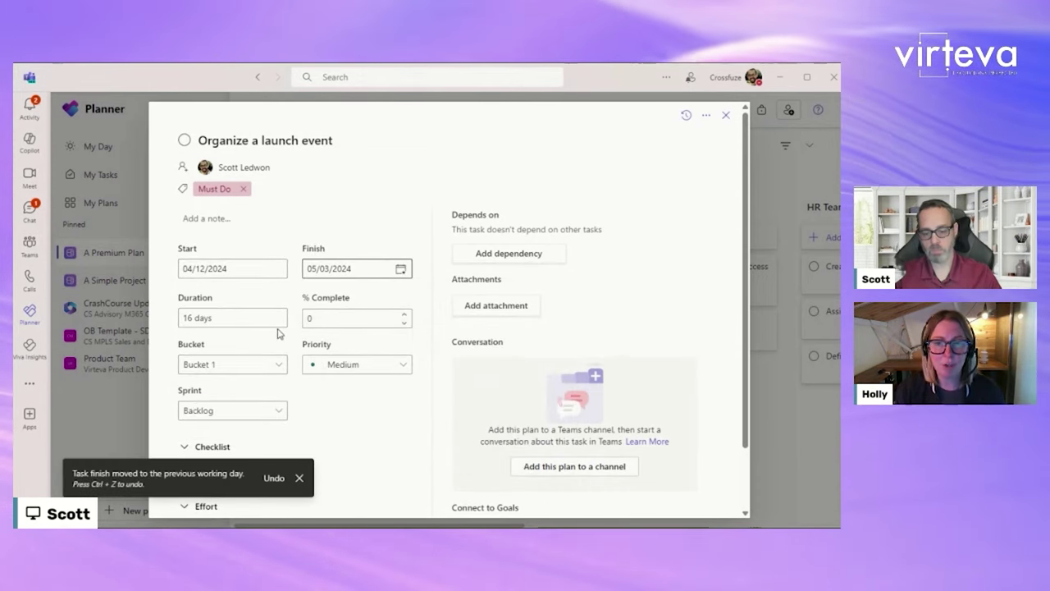
Assign the launch event task to the Design Team bucket and check its effort fields
{"action": "left_click", "coordinate": [277, 367]}
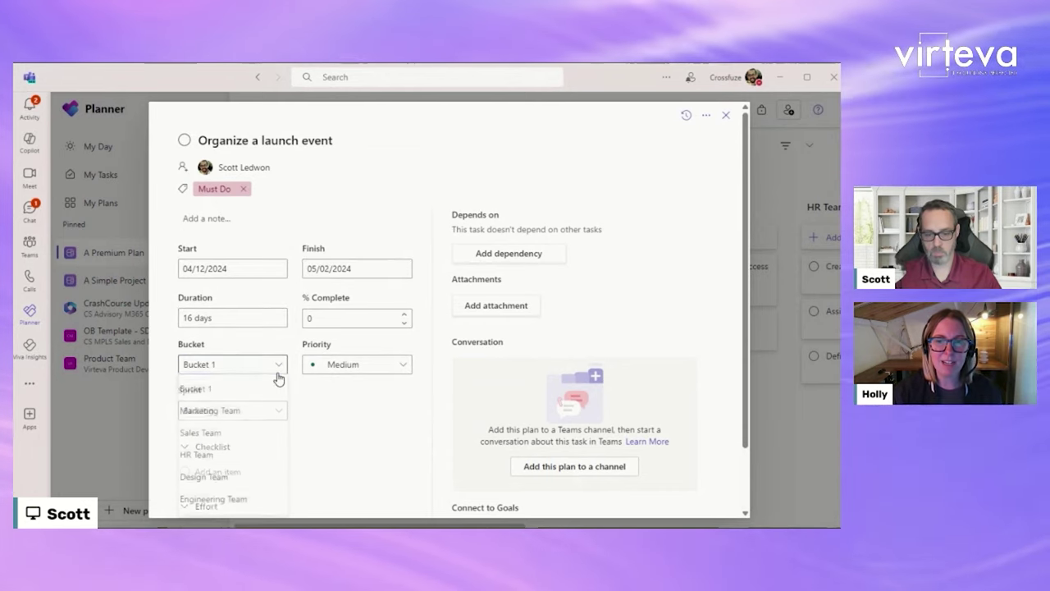
{"action": "left_click", "coordinate": [242, 479]}
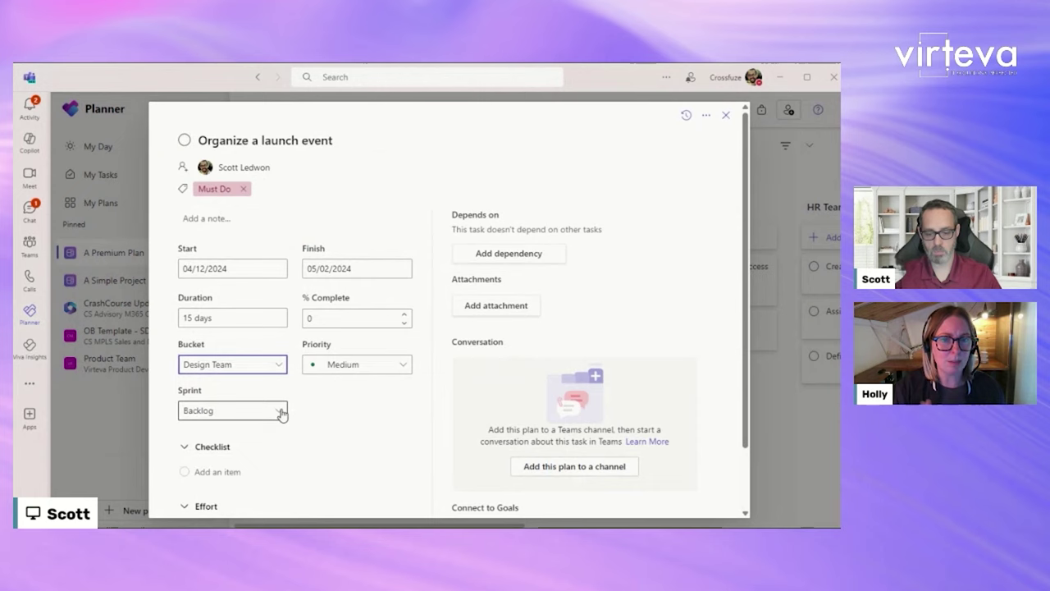
{"action": "scroll", "coordinate": [421, 407], "scroll_direction": "down", "scroll_amount": 1}
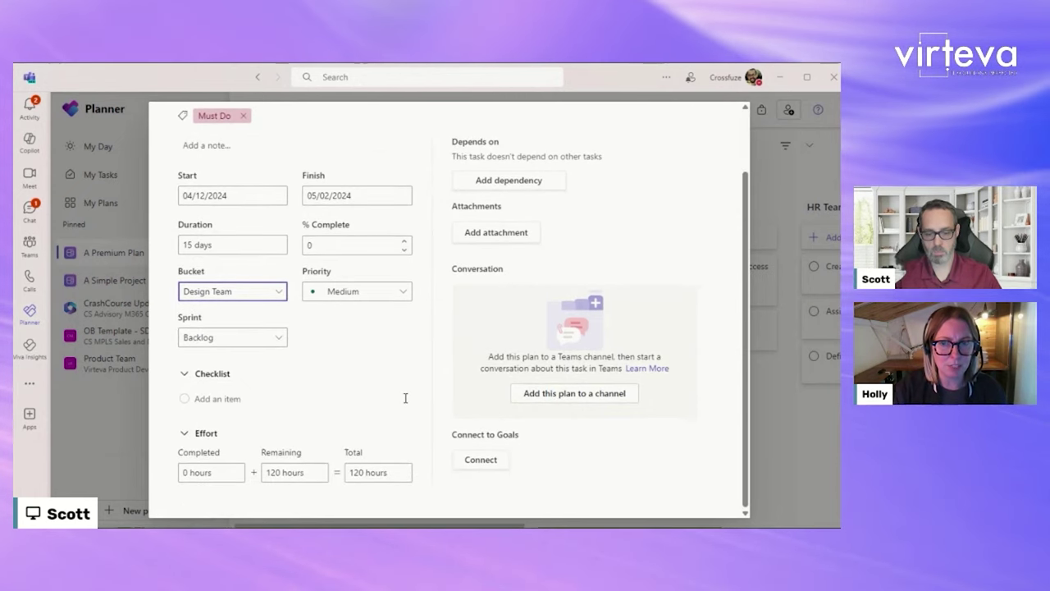
Add three checklist items, "Test 1", "Test 2" and "Test 3", to the launch event task
{"action": "left_click", "coordinate": [286, 345]}
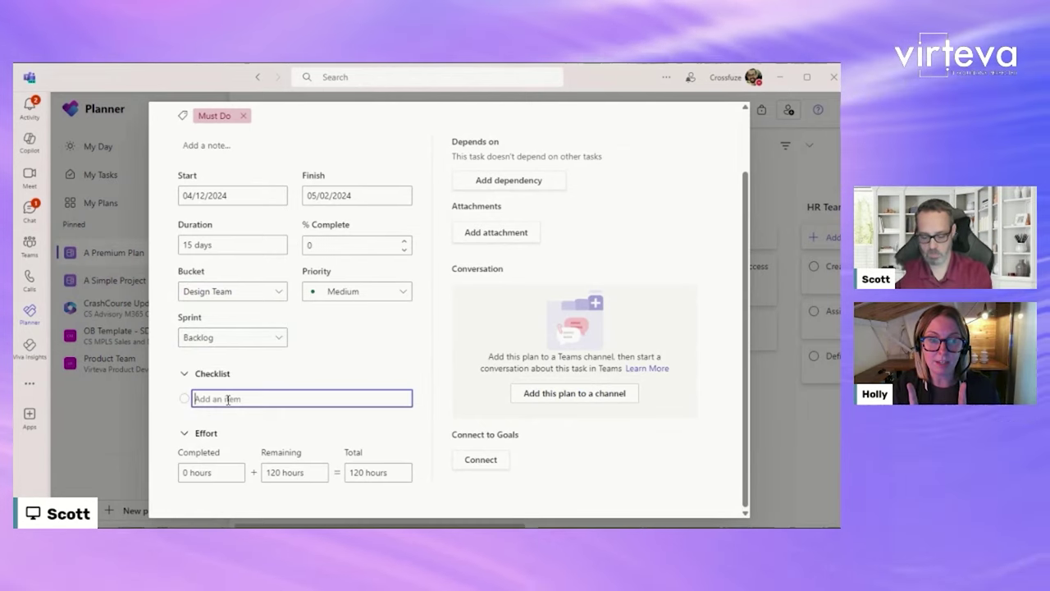
{"action": "type", "text": "Test 1"}
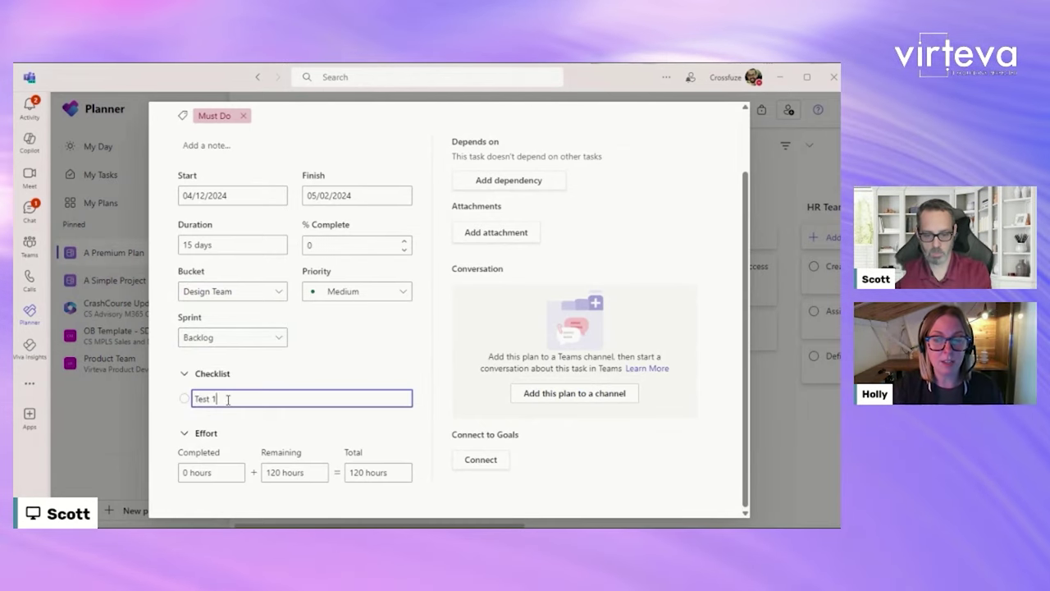
{"action": "key", "text": "Return"}
{"action": "type", "text": "Test 2"}
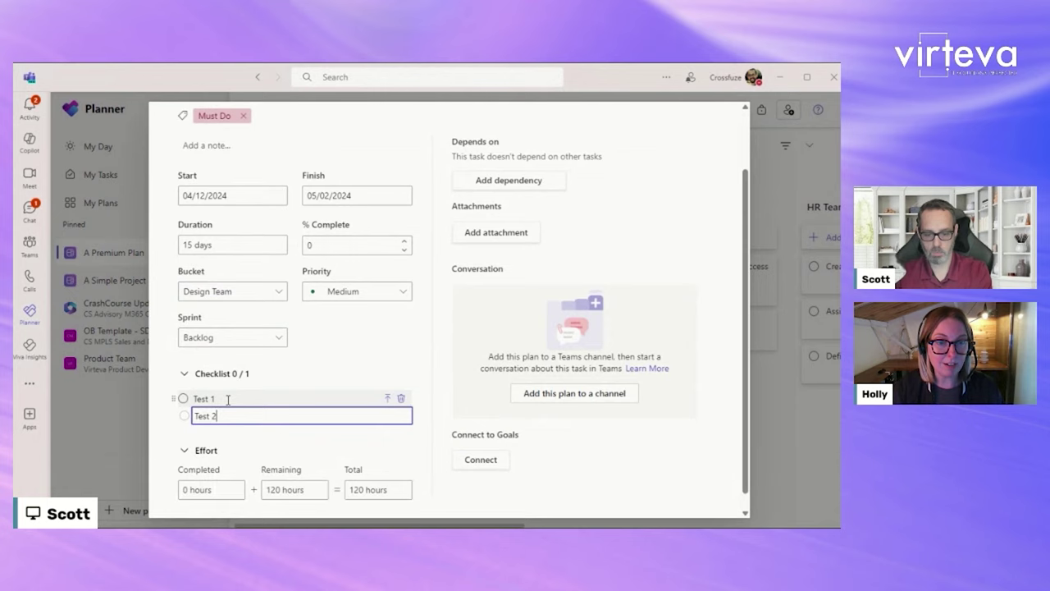
{"action": "key", "text": "Return"}
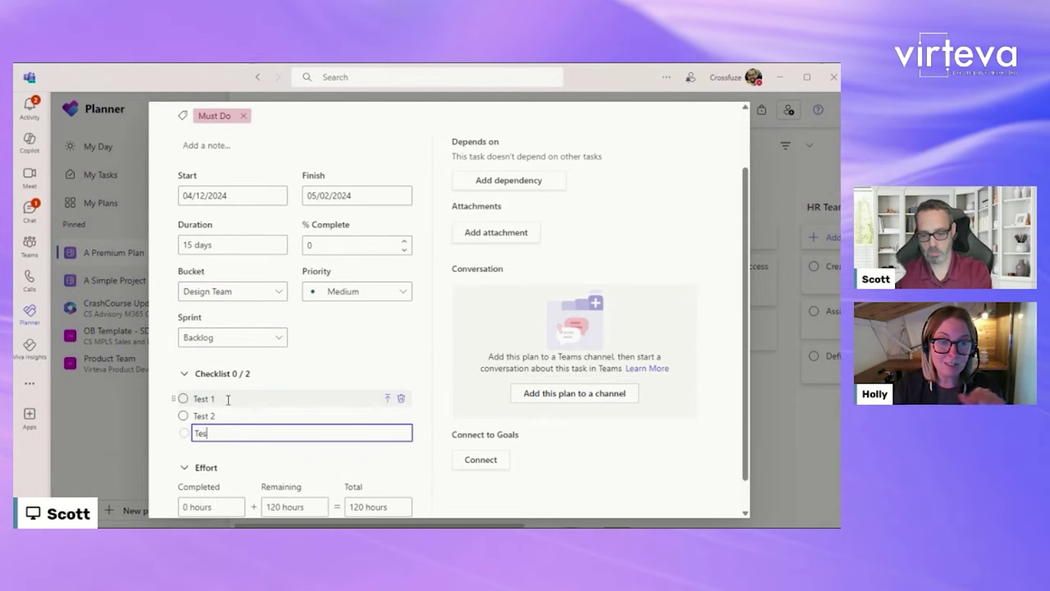
{"action": "type", "text": "Test 3"}
{"action": "key", "text": "Return"}
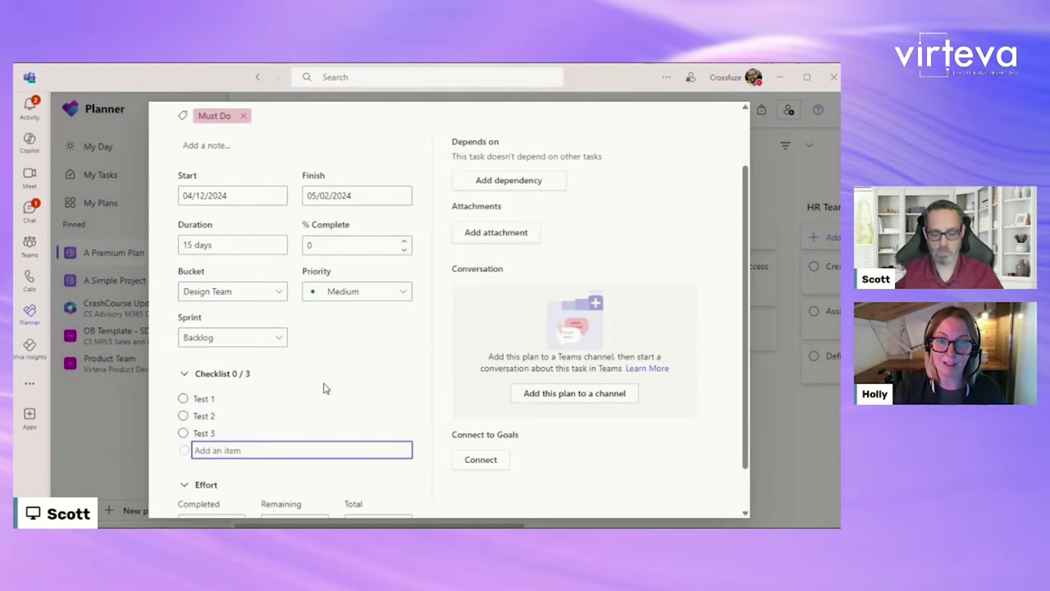
{"action": "scroll", "coordinate": [333, 365], "scroll_direction": "down", "scroll_amount": 1}
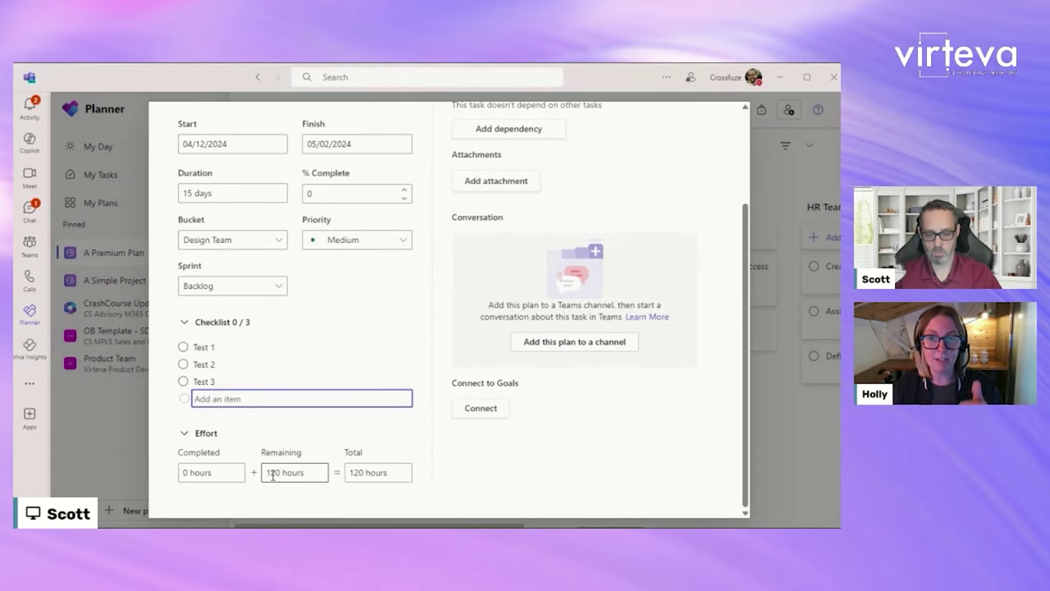
Make the launch event task depend on "Create a timeline for the launch" with a Start to Start dependency
{"action": "scroll", "coordinate": [395, 347], "scroll_direction": "up", "scroll_amount": 3}
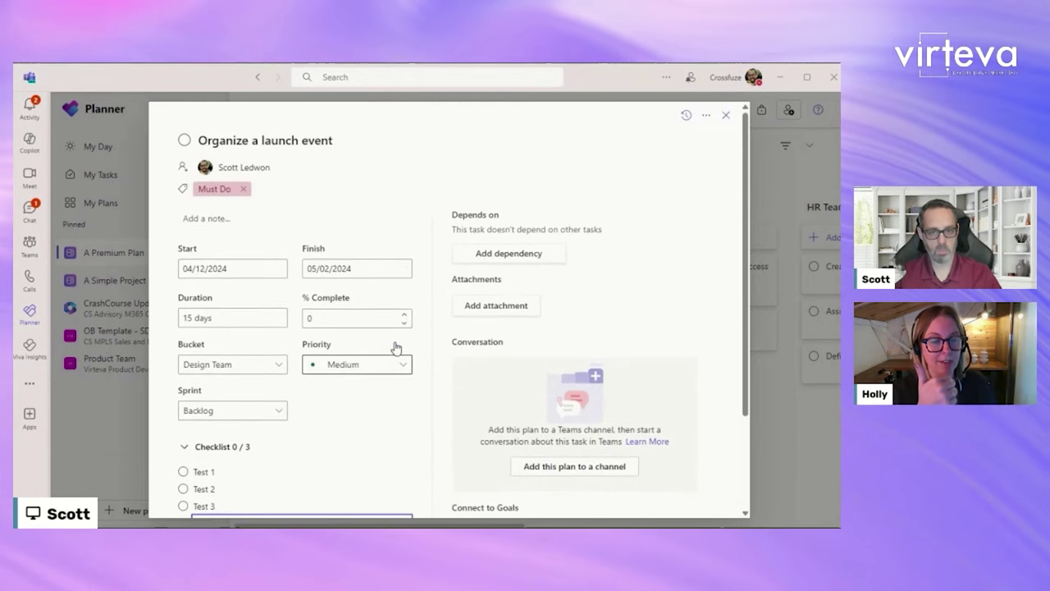
{"action": "left_click", "coordinate": [517, 254]}
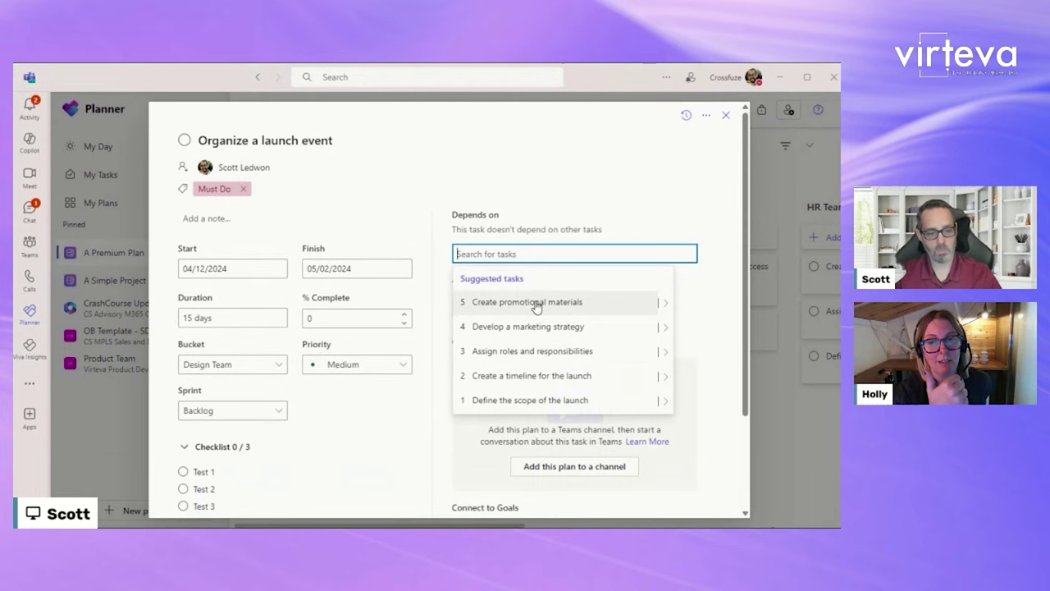
{"action": "left_click", "coordinate": [556, 375]}
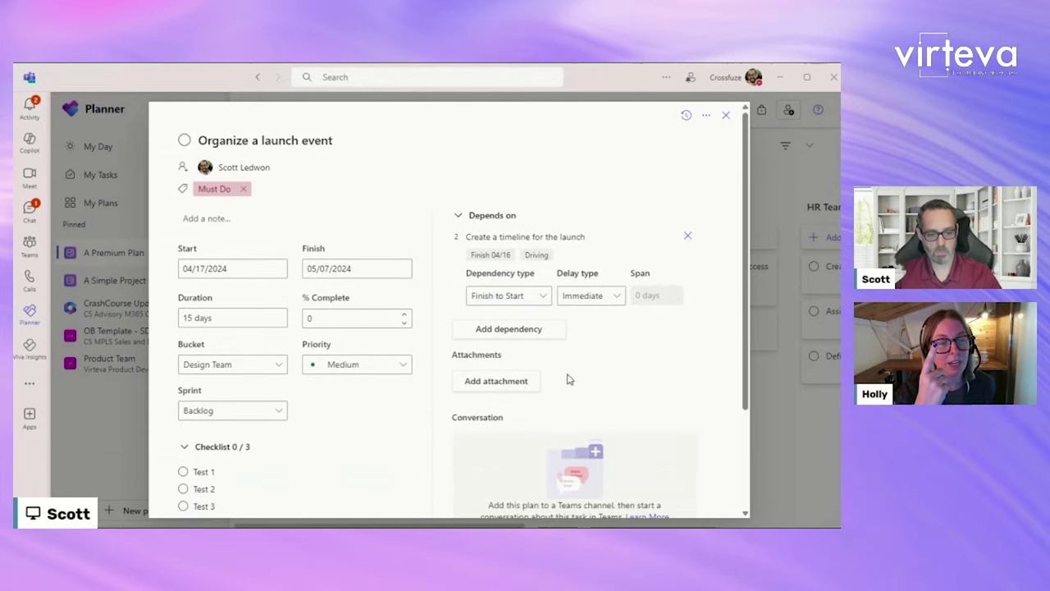
{"action": "left_click", "coordinate": [615, 298]}
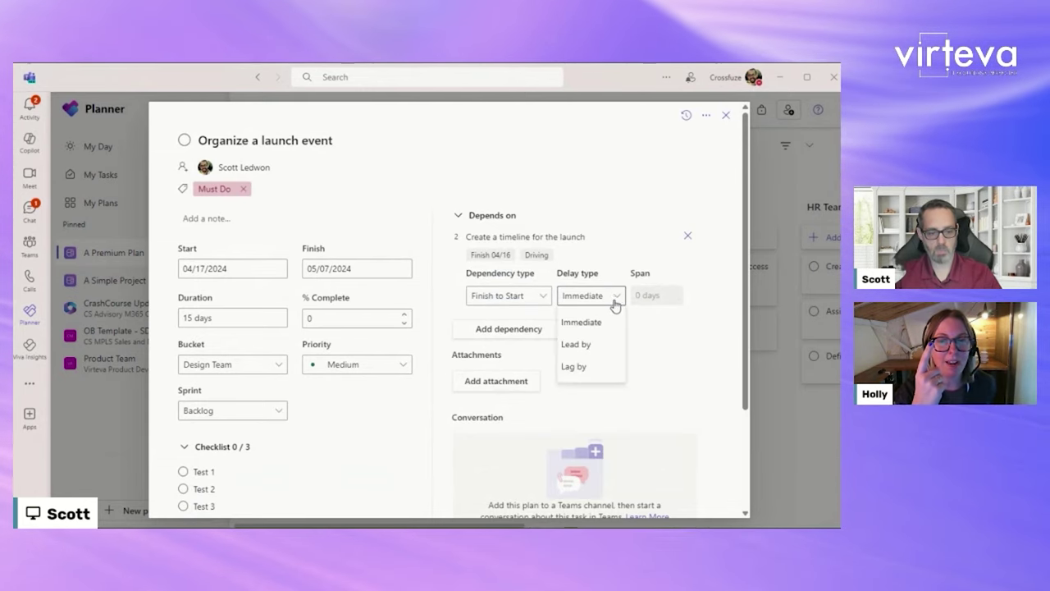
{"action": "left_click", "coordinate": [543, 297]}
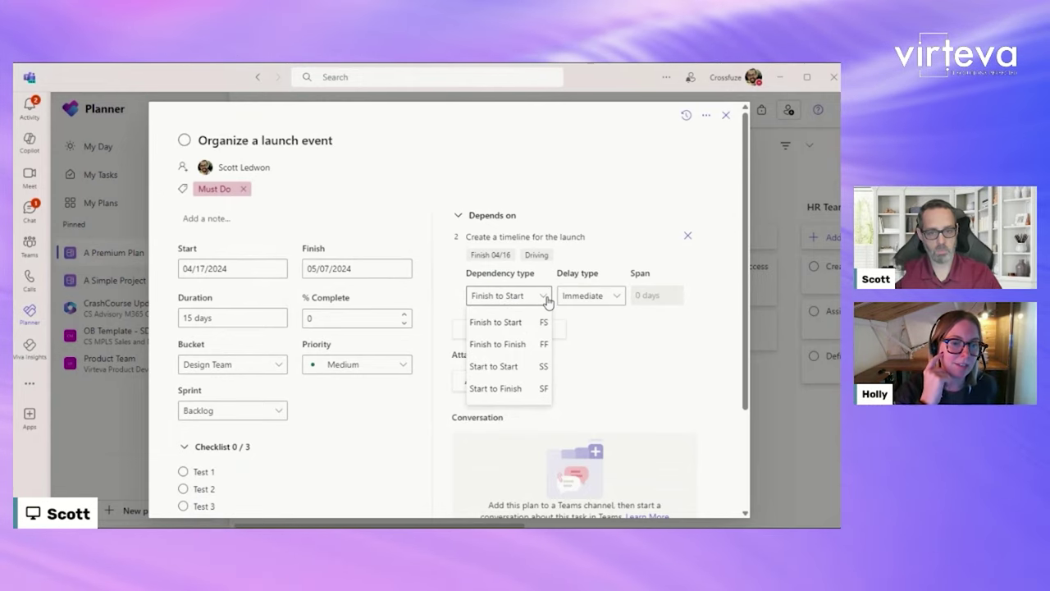
{"action": "left_click", "coordinate": [547, 296]}
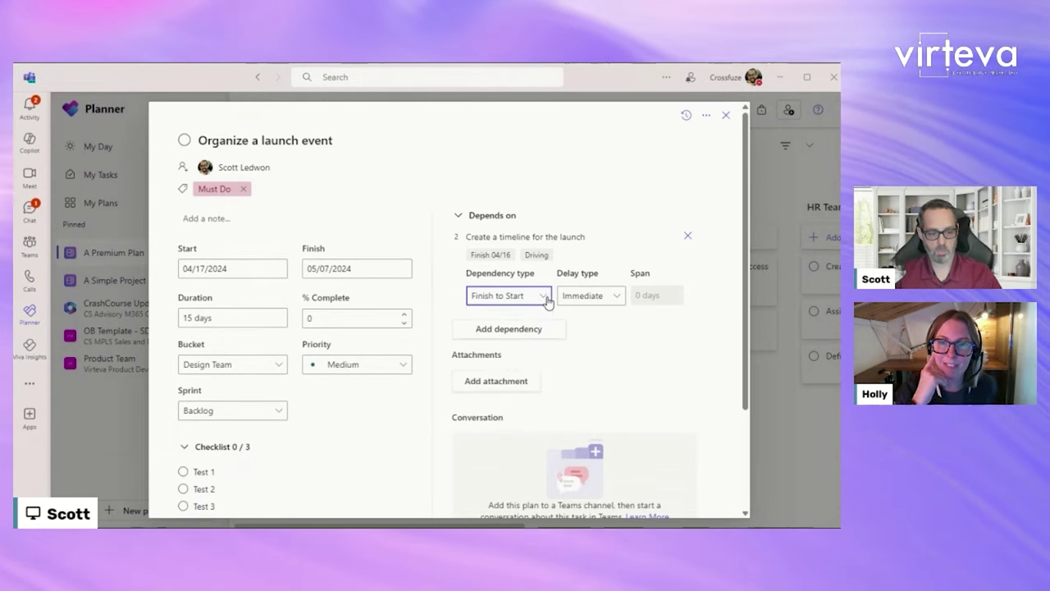
{"action": "left_click", "coordinate": [546, 297]}
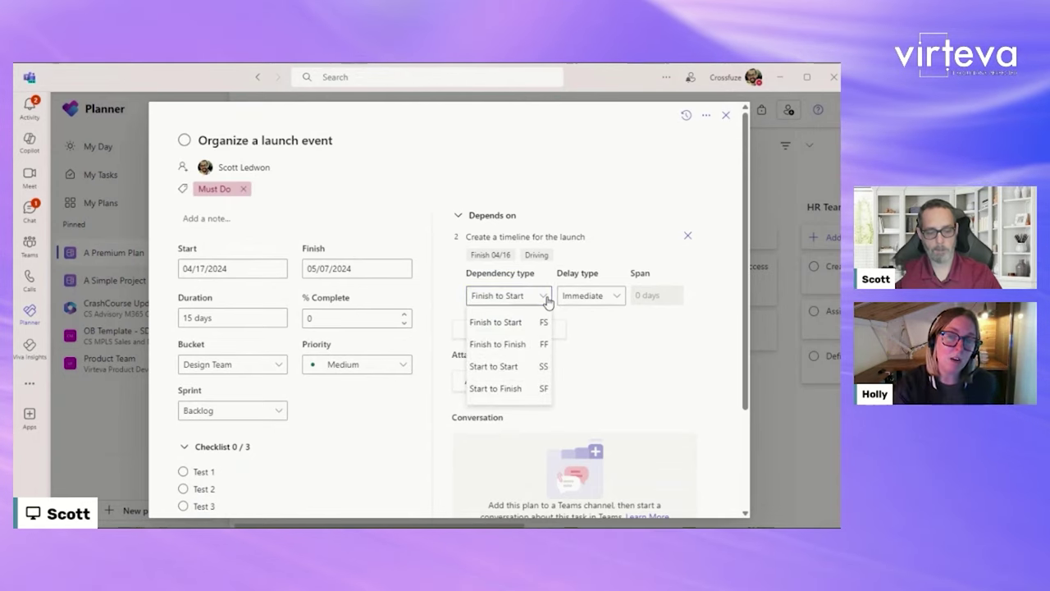
{"action": "left_click", "coordinate": [526, 369]}
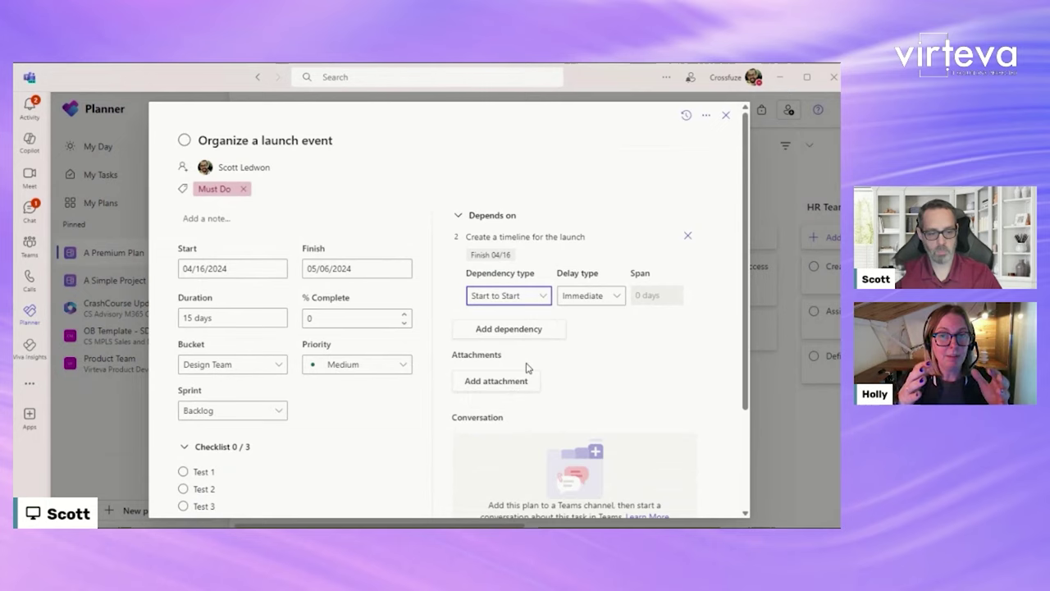
Create a new goal named "Create Intro Communications" from the launch event task's goal connections
{"action": "scroll", "coordinate": [623, 355], "scroll_direction": "down", "scroll_amount": 3}
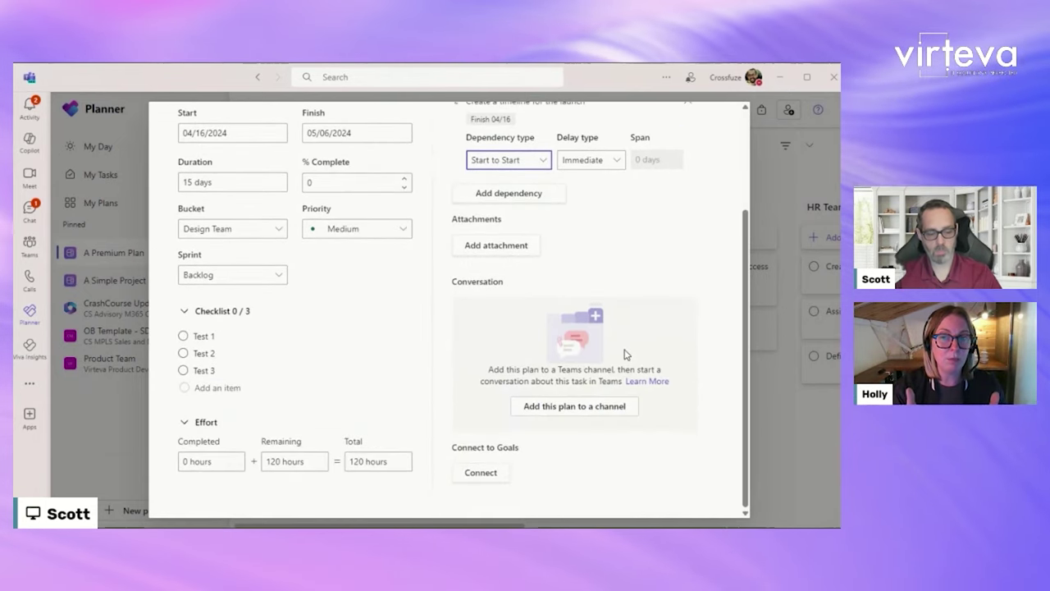
{"action": "scroll", "coordinate": [623, 355], "scroll_direction": "up", "scroll_amount": 3}
{"action": "scroll", "coordinate": [623, 355], "scroll_direction": "down", "scroll_amount": 3}
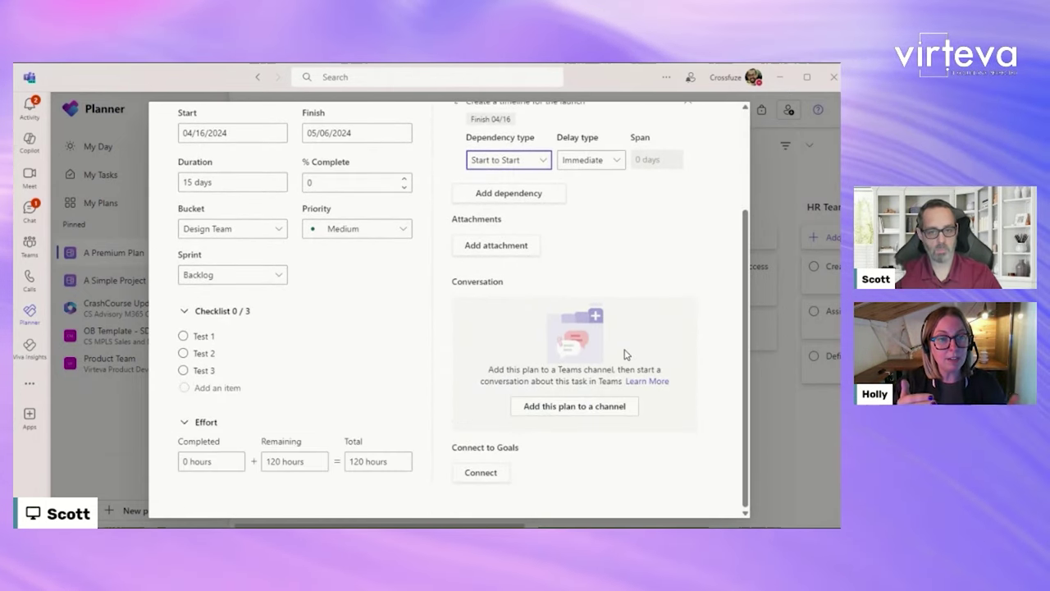
{"action": "left_click", "coordinate": [486, 473]}
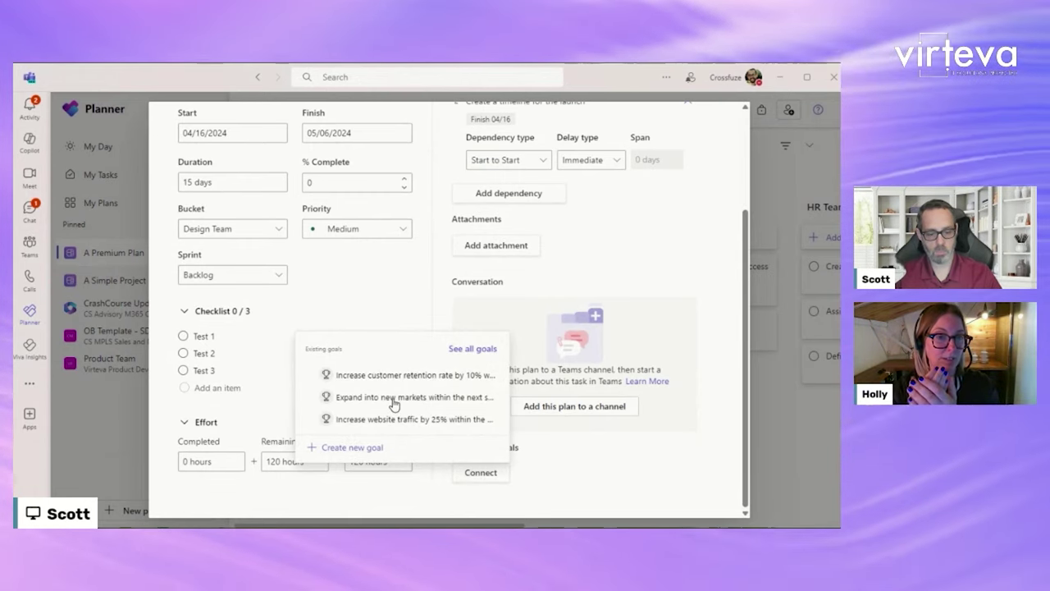
{"action": "left_click", "coordinate": [365, 449]}
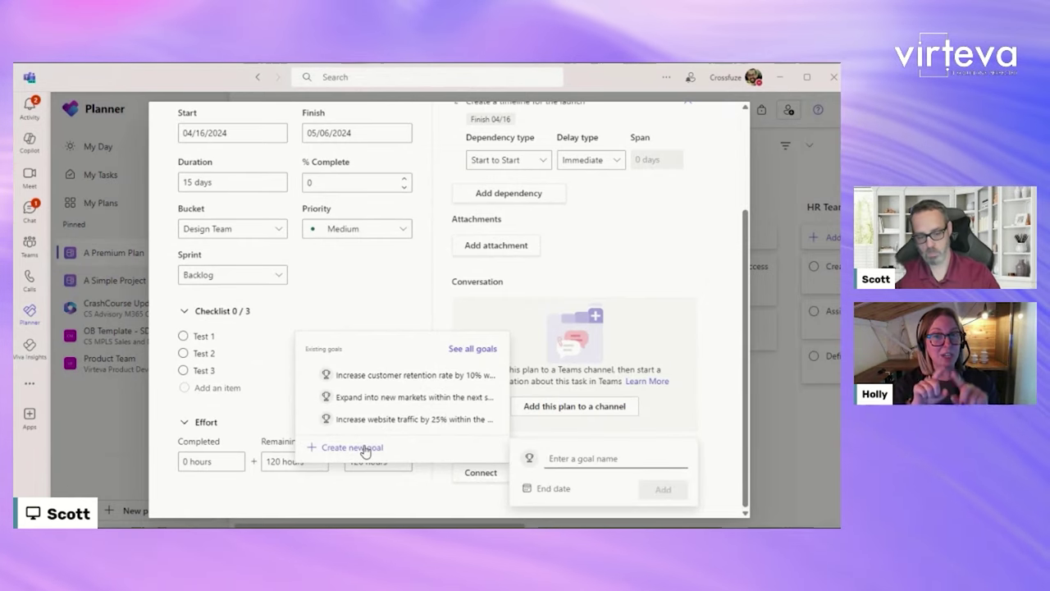
{"action": "left_click", "coordinate": [566, 458]}
{"action": "type", "text": "Crea"}
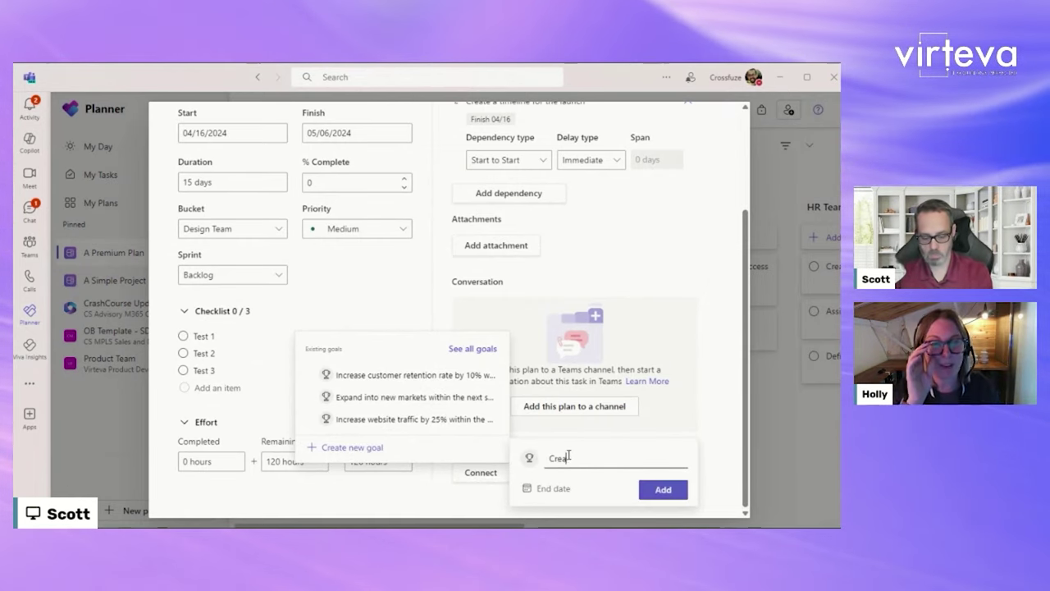
{"action": "type", "text": "te Intro Communications"}
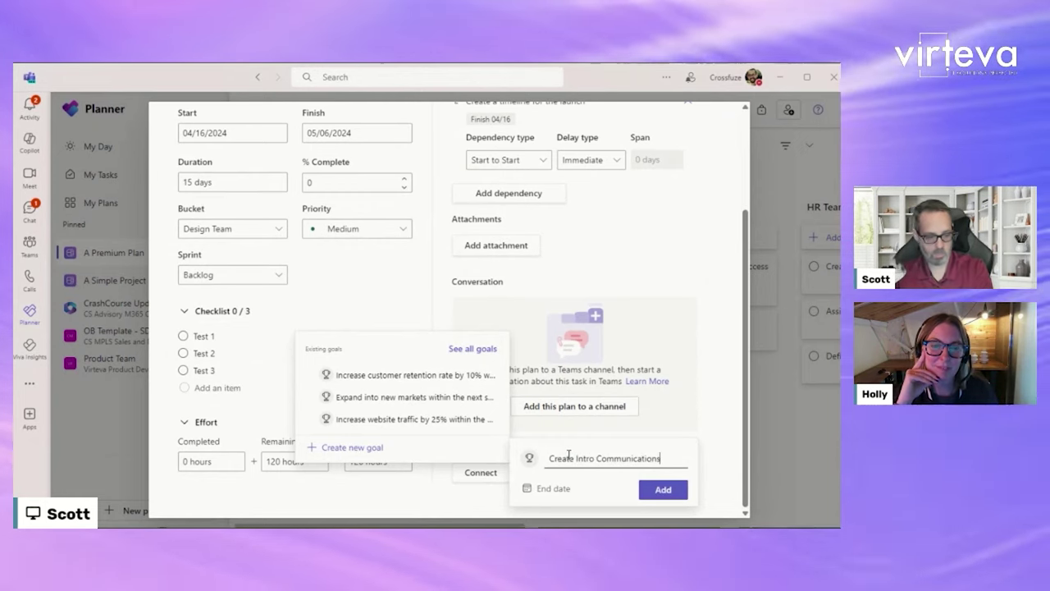
{"action": "left_click", "coordinate": [664, 490]}
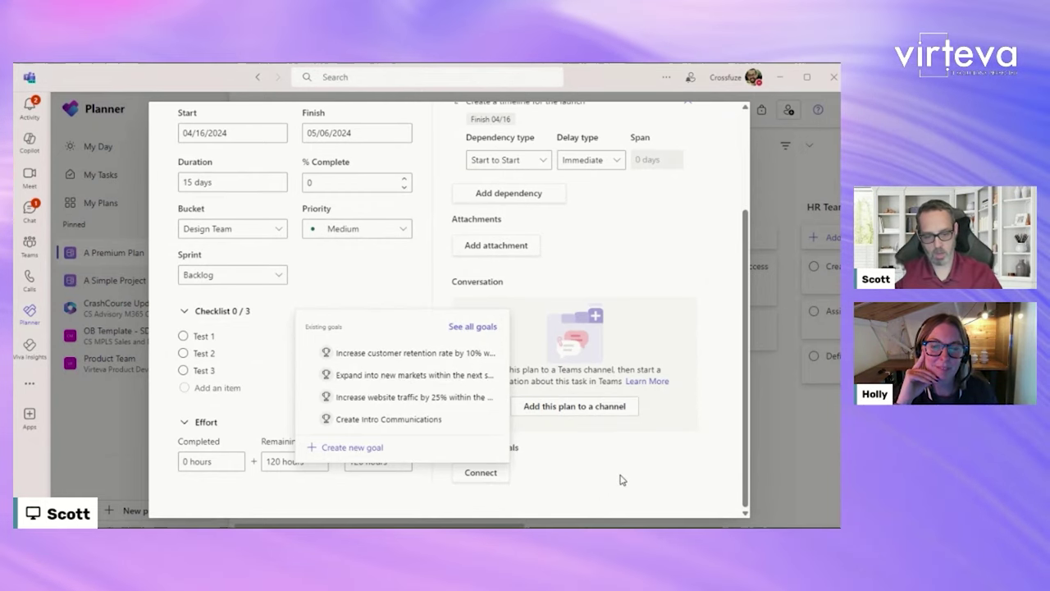
Connect the launch event task to the "Create Intro Communications" goal and close the task details
{"action": "left_click", "coordinate": [390, 423]}
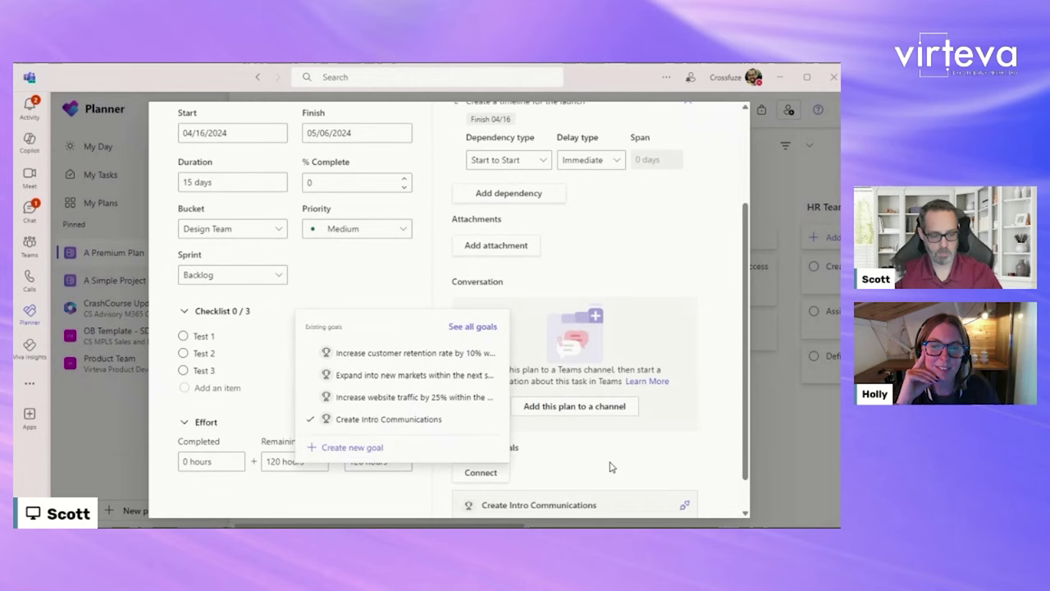
{"action": "left_click", "coordinate": [718, 464]}
{"action": "scroll", "coordinate": [722, 456], "scroll_direction": "down", "scroll_amount": 2}
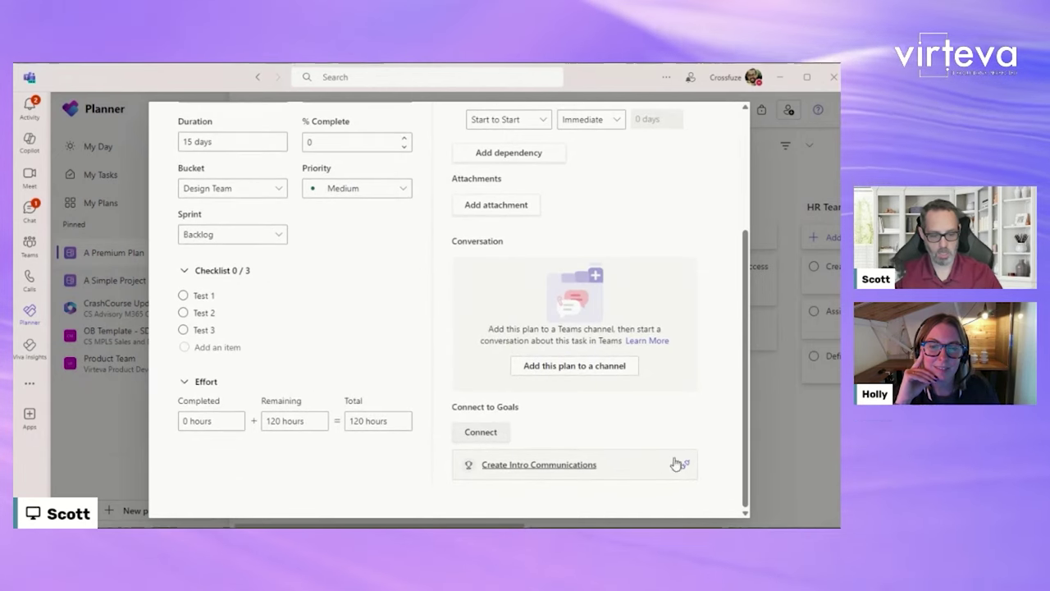
{"action": "scroll", "coordinate": [689, 463], "scroll_direction": "up", "scroll_amount": 5}
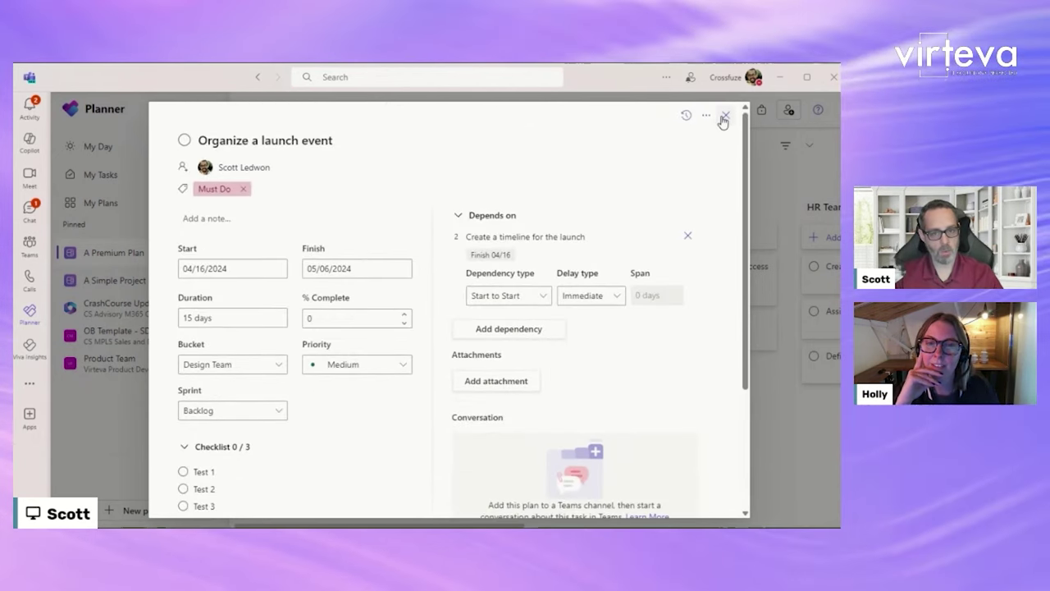
{"action": "left_click", "coordinate": [725, 115]}
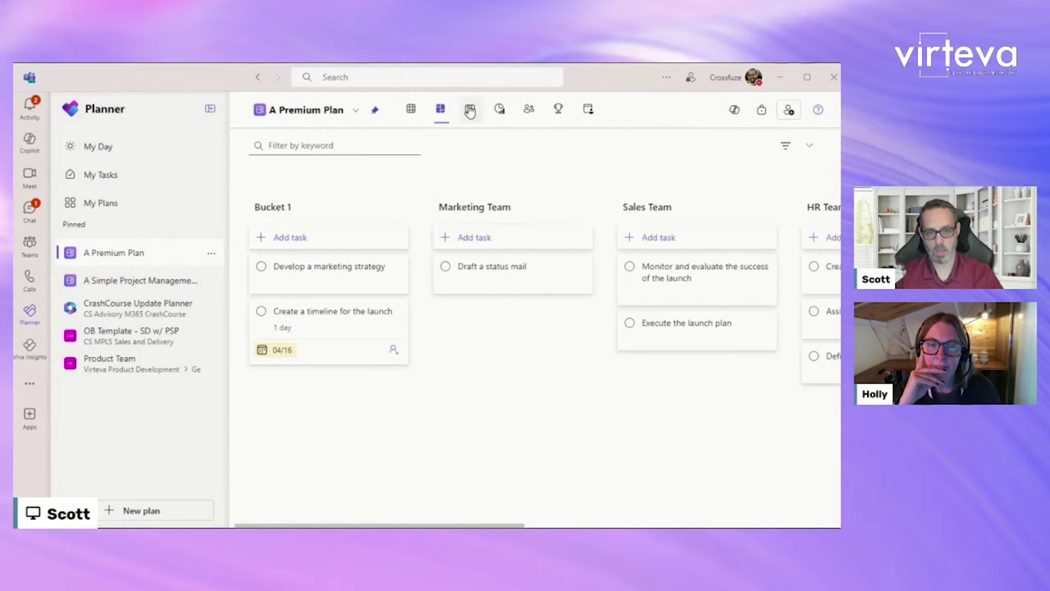
Review the plan's timeline, its goals with their connected tasks, and the task assignments per person
{"action": "left_click", "coordinate": [471, 109]}
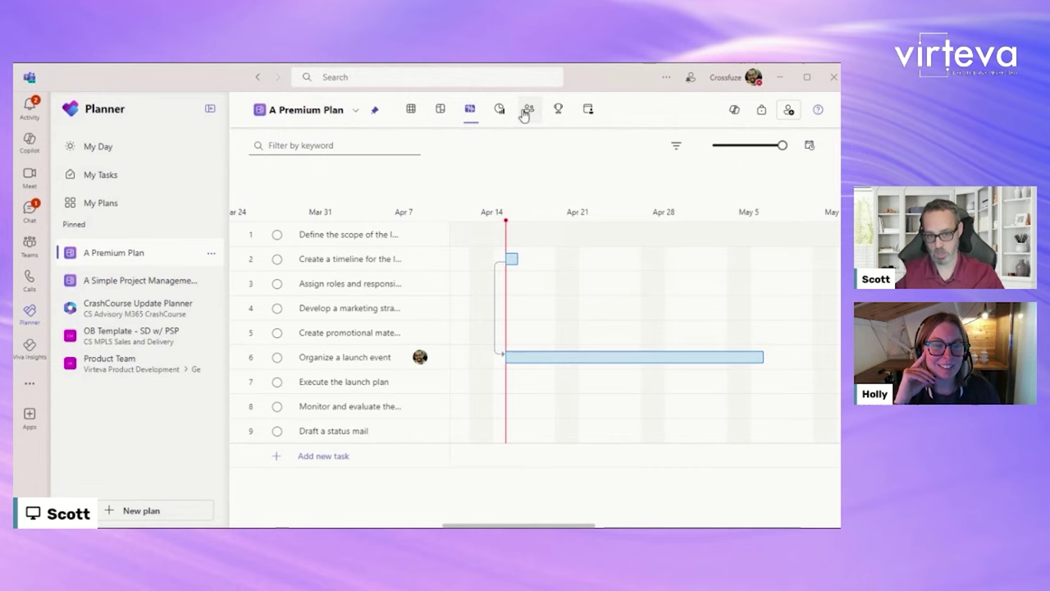
{"action": "left_click", "coordinate": [557, 109]}
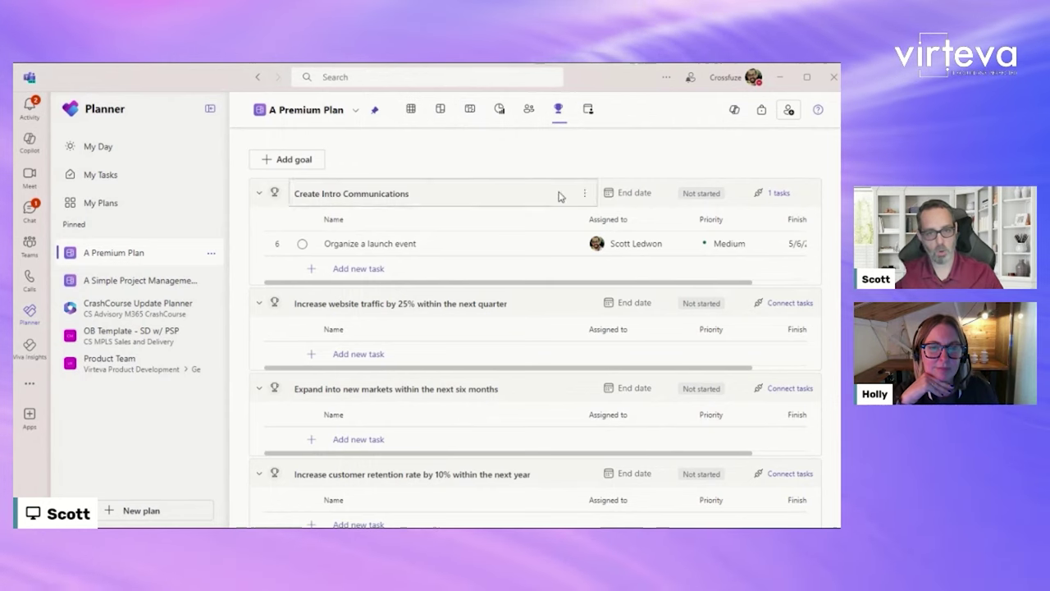
{"action": "scroll", "coordinate": [408, 232], "scroll_direction": "down", "scroll_amount": 1}
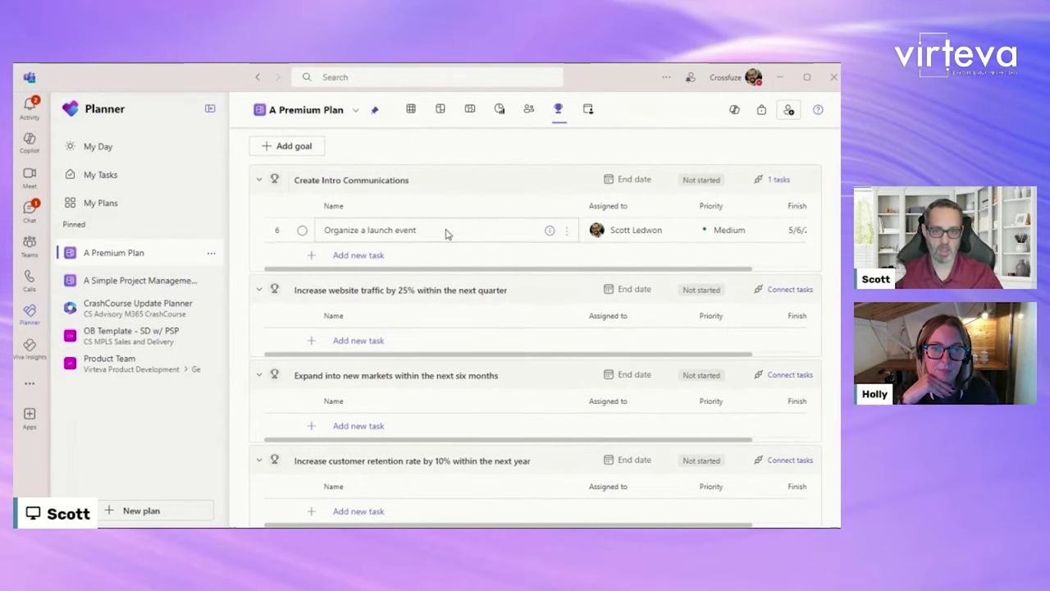
{"action": "left_click", "coordinate": [588, 110]}
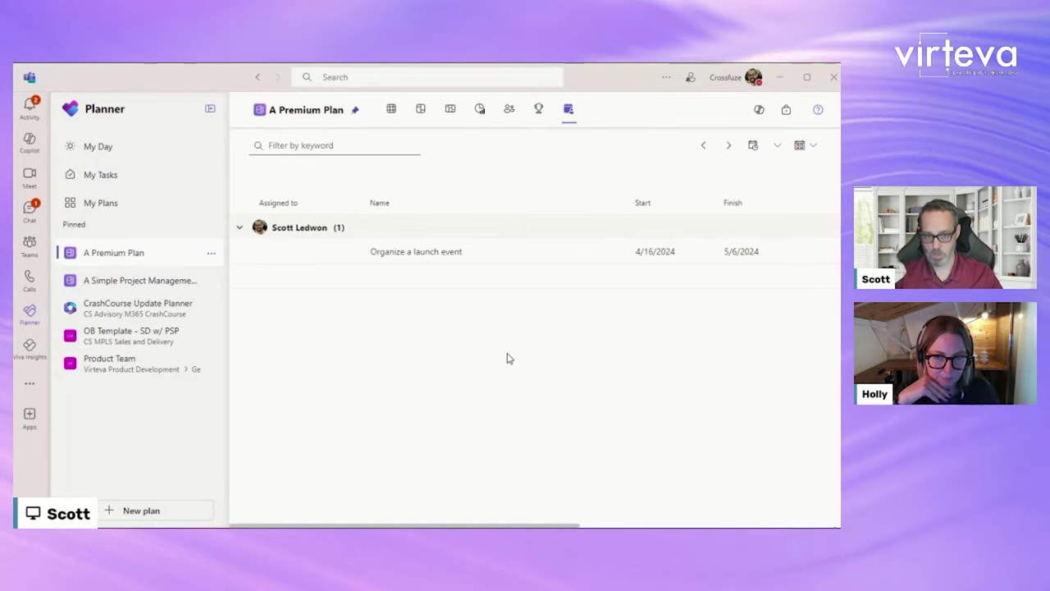
Return to the plan's task grid and check the options for inviting members through a new or existing group
{"action": "left_click", "coordinate": [390, 110]}
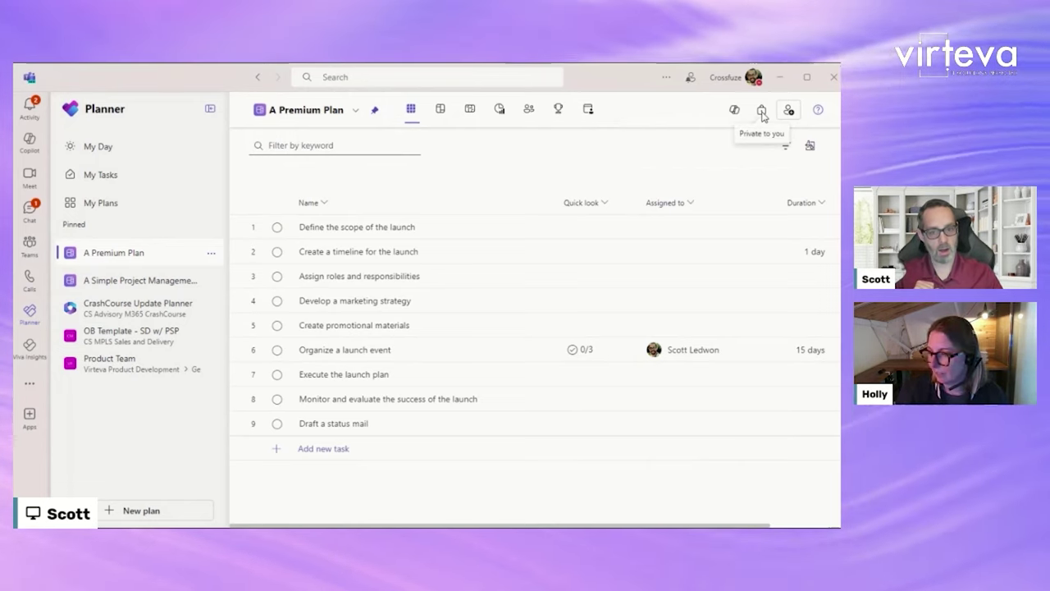
{"action": "left_click", "coordinate": [788, 109]}
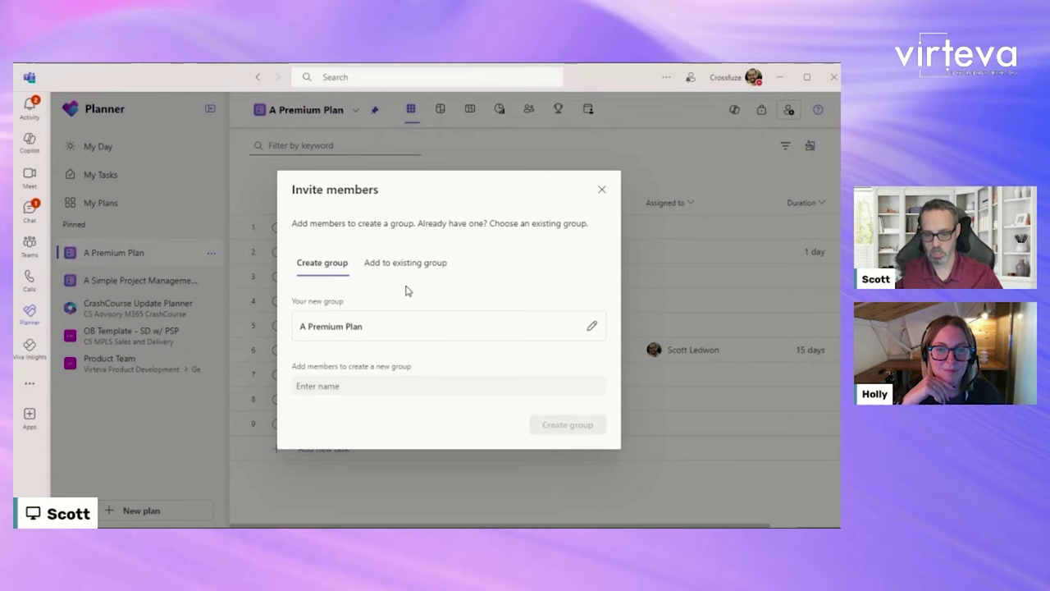
{"action": "left_click", "coordinate": [602, 190]}
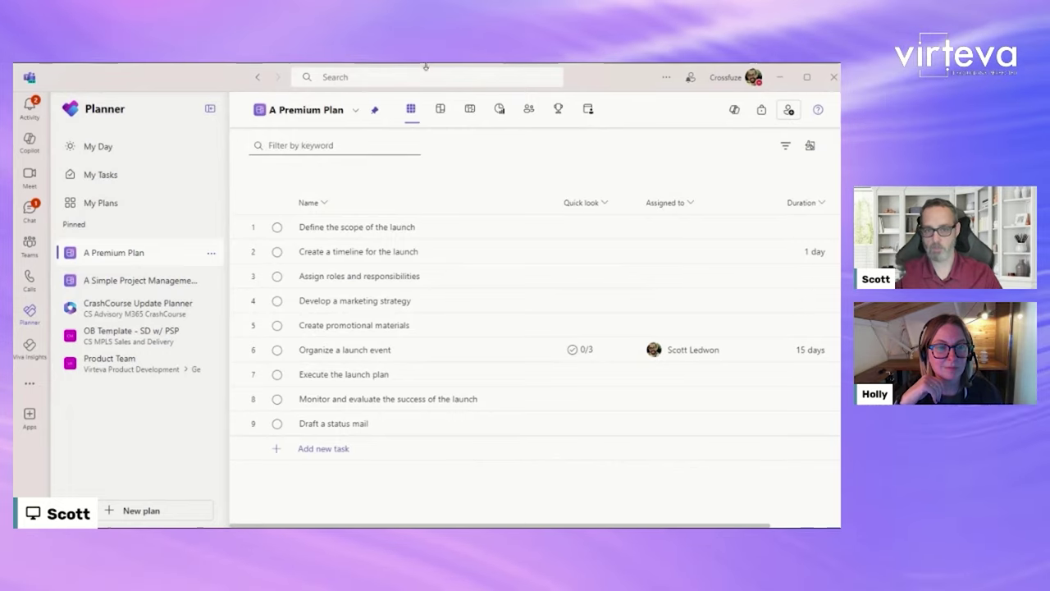